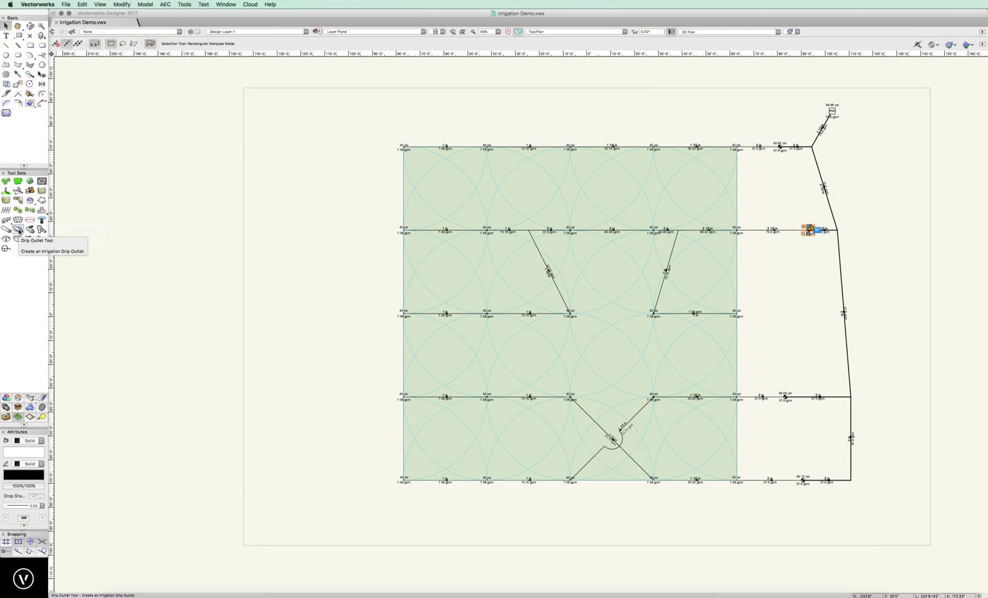
Activate the Drip Outlet tool and choose the Netafim Techline(R) CV Dripline resource for it.
{"action": "left_click", "coordinate": [18, 230]}
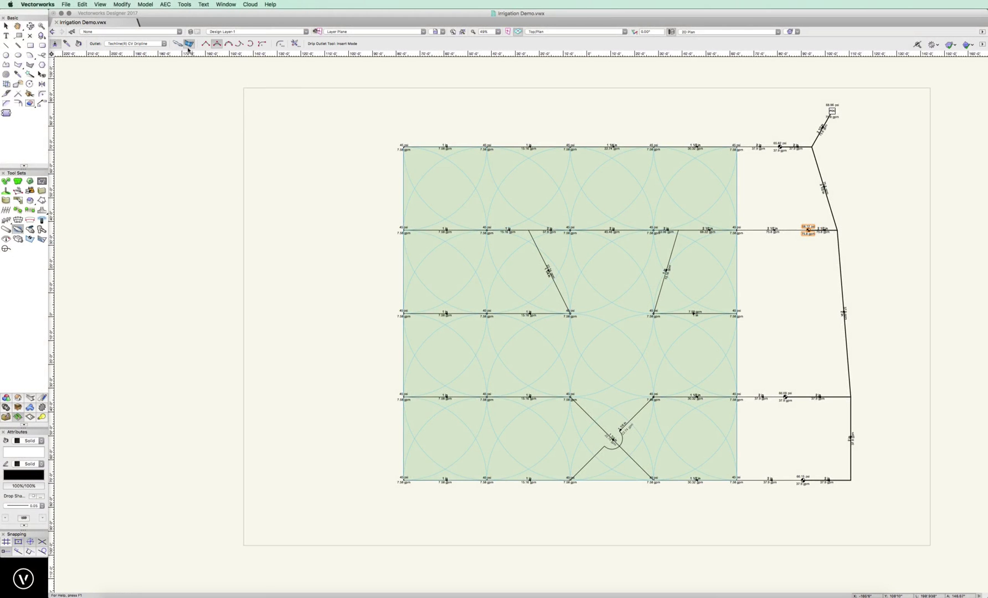
{"action": "left_click", "coordinate": [124, 44]}
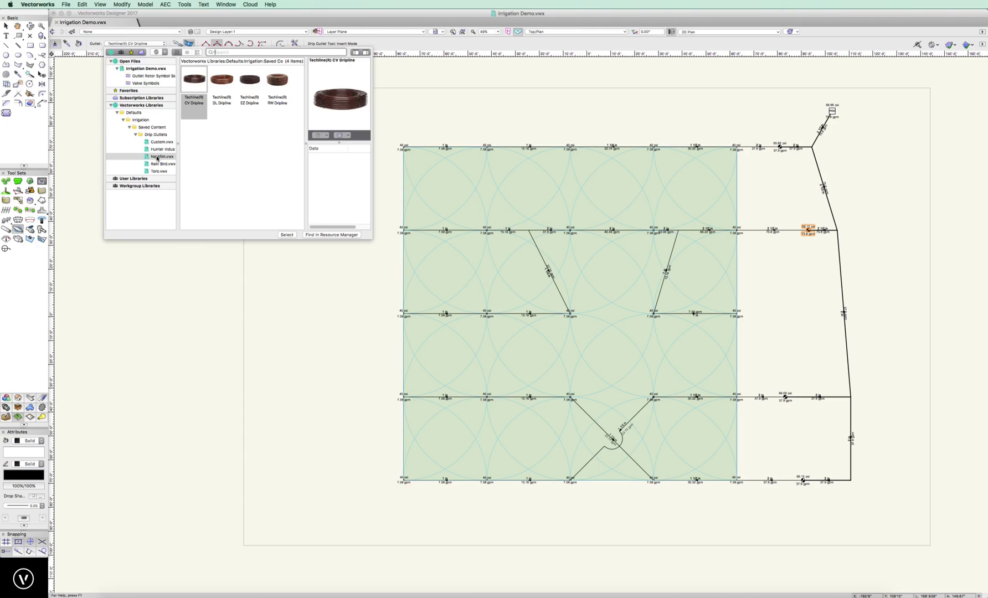
{"action": "left_click", "coordinate": [201, 78]}
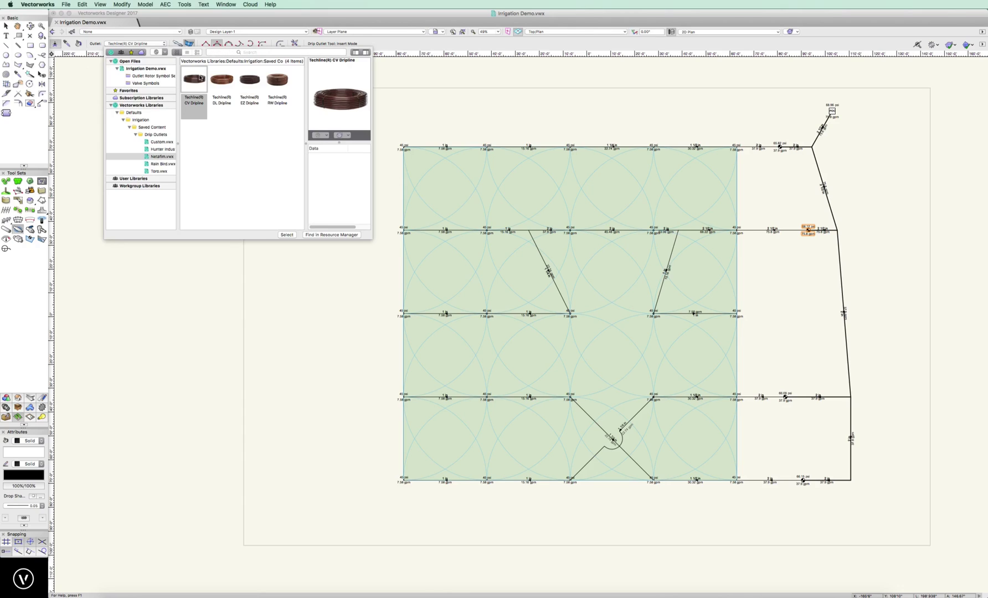
{"action": "left_click", "coordinate": [286, 236]}
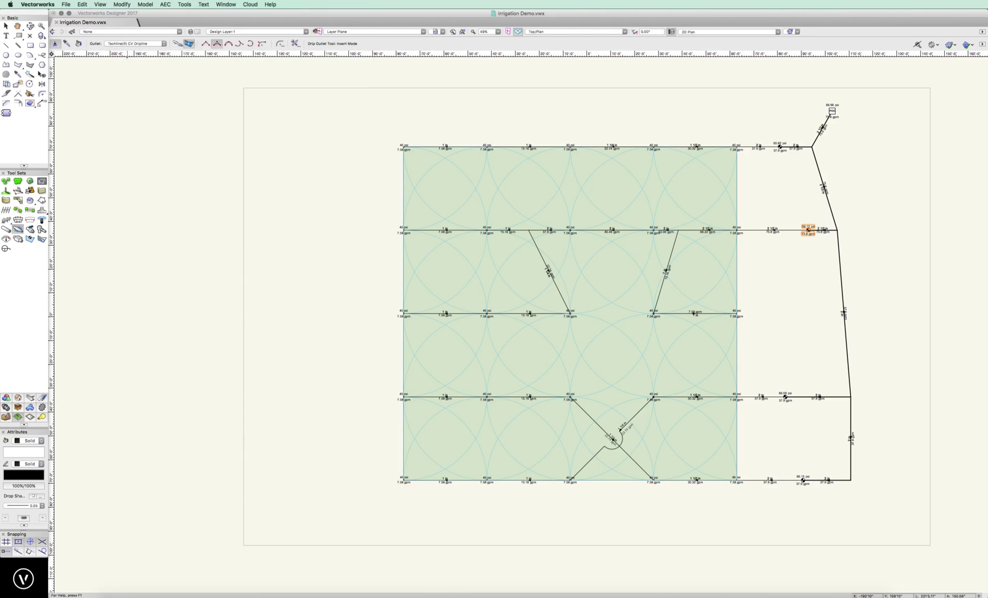
Draw two sloping single drip lines beside the planting area and join their near ends with a short drip line.
{"action": "left_click", "coordinate": [178, 44]}
{"action": "left_click", "coordinate": [126, 138]}
{"action": "double_click", "coordinate": [349, 100]}
{"action": "left_click", "coordinate": [122, 149]}
{"action": "double_click", "coordinate": [299, 118]}
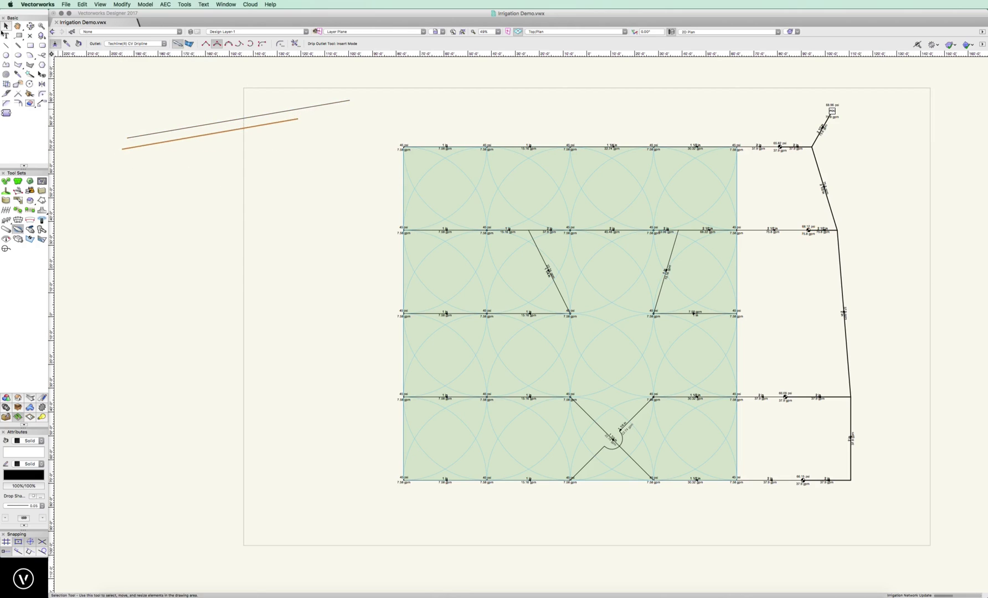
{"action": "left_click", "coordinate": [128, 138]}
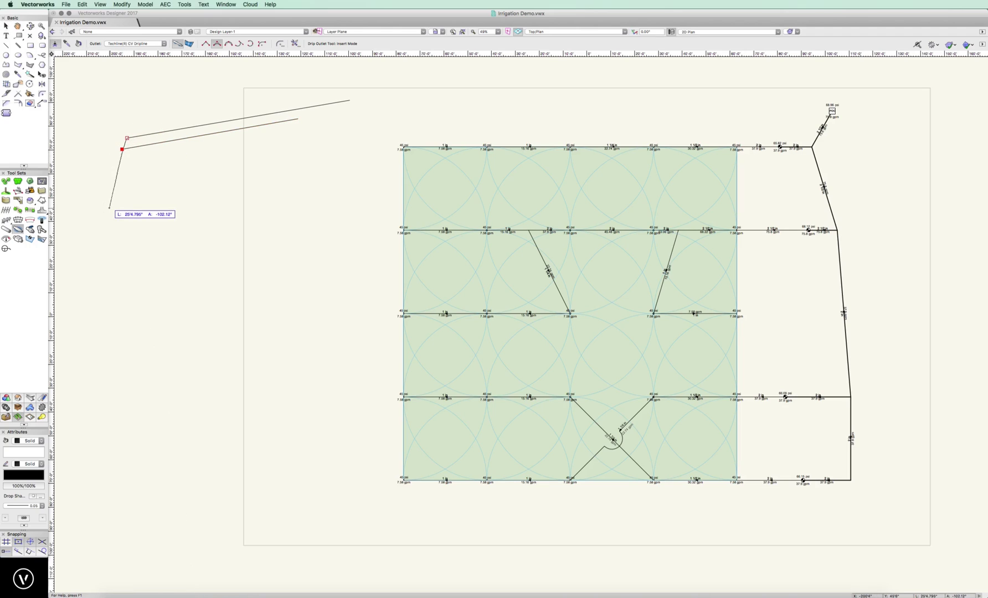
{"action": "double_click", "coordinate": [122, 149]}
Delete all the trial drip lines beside the planting area.
{"action": "key", "text": "x"}
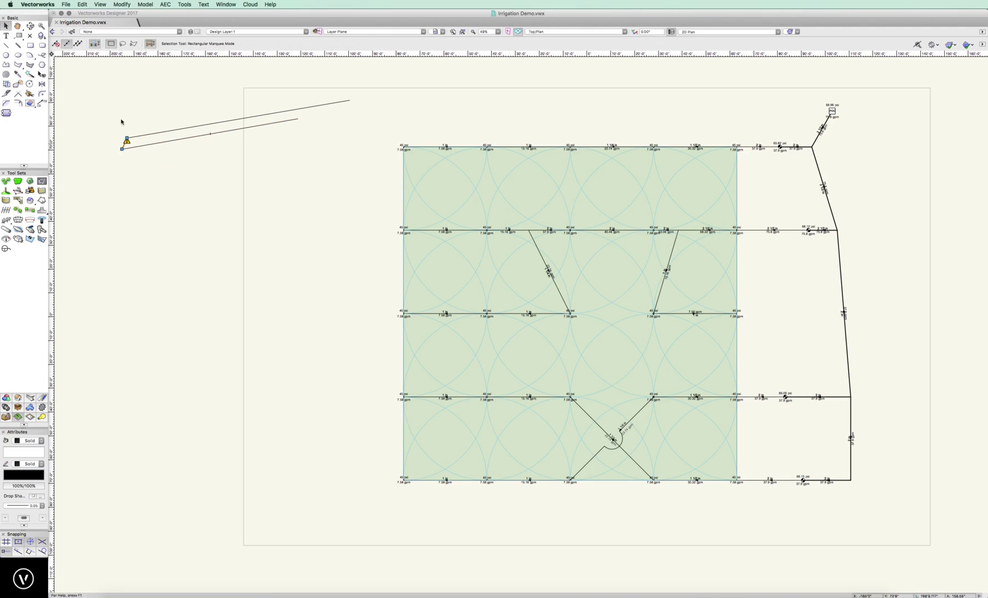
{"action": "left_click_drag", "start_coordinate": [77, 82], "coordinate": [371, 165]}
{"action": "key", "text": "Delete"}
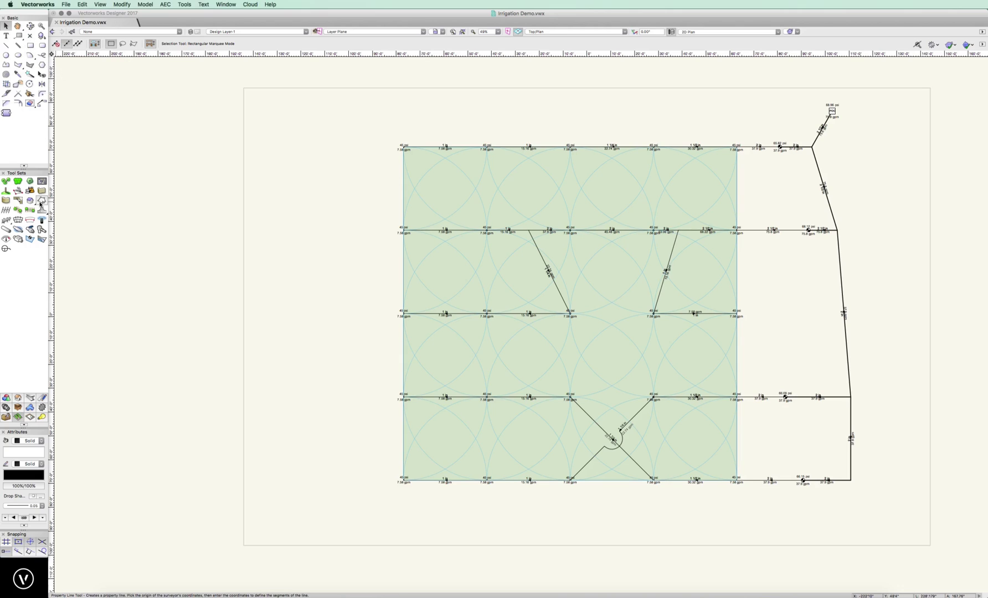
Set the Drip Outlet tool to drip area mode with corner-vertex drawing and cancel the outline already started.
{"action": "left_click", "coordinate": [18, 229]}
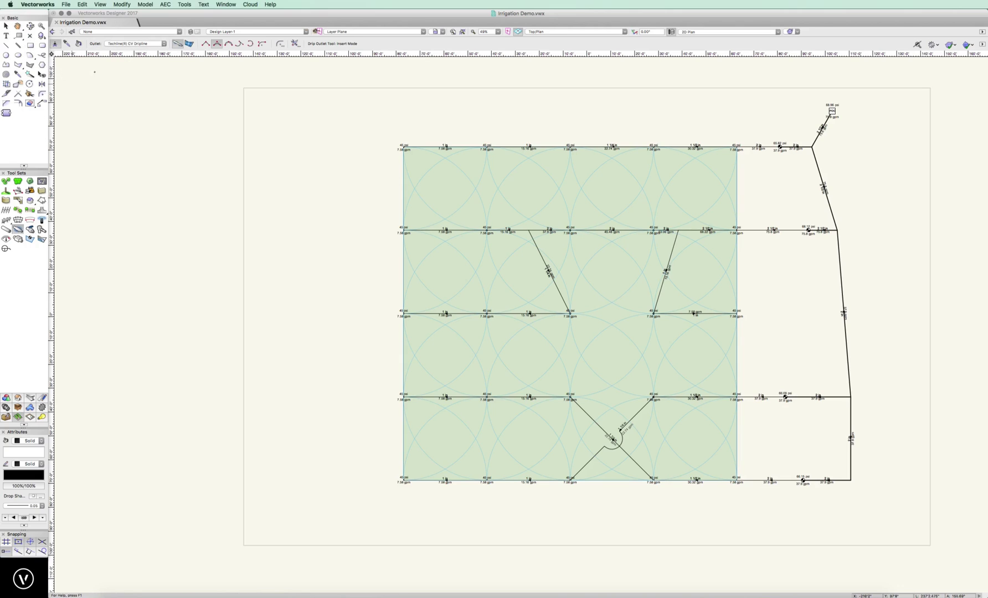
{"action": "left_click", "coordinate": [190, 45]}
{"action": "left_click", "coordinate": [137, 128]}
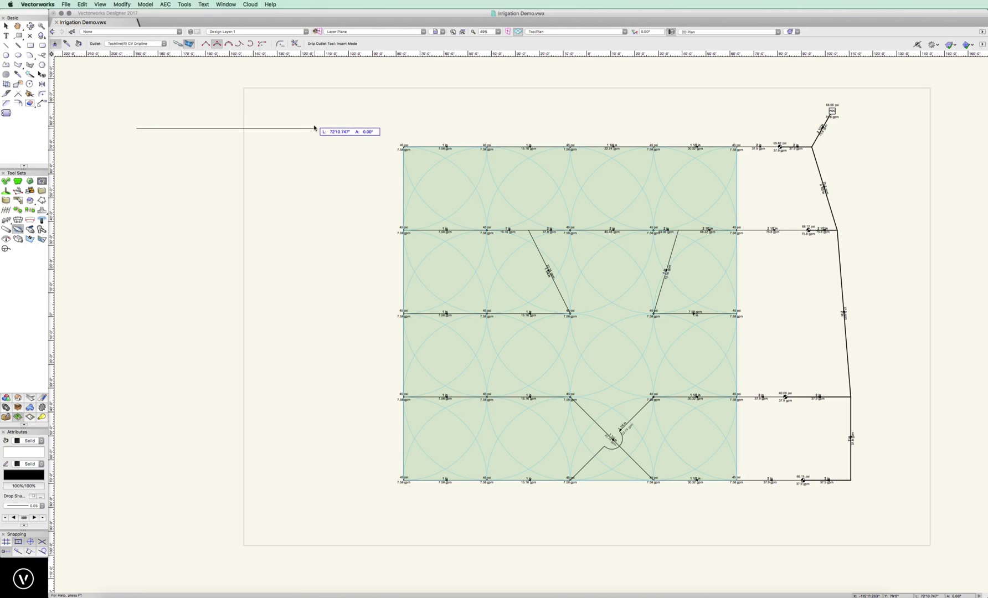
{"action": "left_click", "coordinate": [230, 128]}
{"action": "key", "text": "u"}
{"action": "key", "text": "u"}
{"action": "key", "text": "u"}
{"action": "key", "text": "u"}
{"action": "key", "text": "u"}
{"action": "key", "text": "BackSpace"}
{"action": "key", "text": "Escape"}
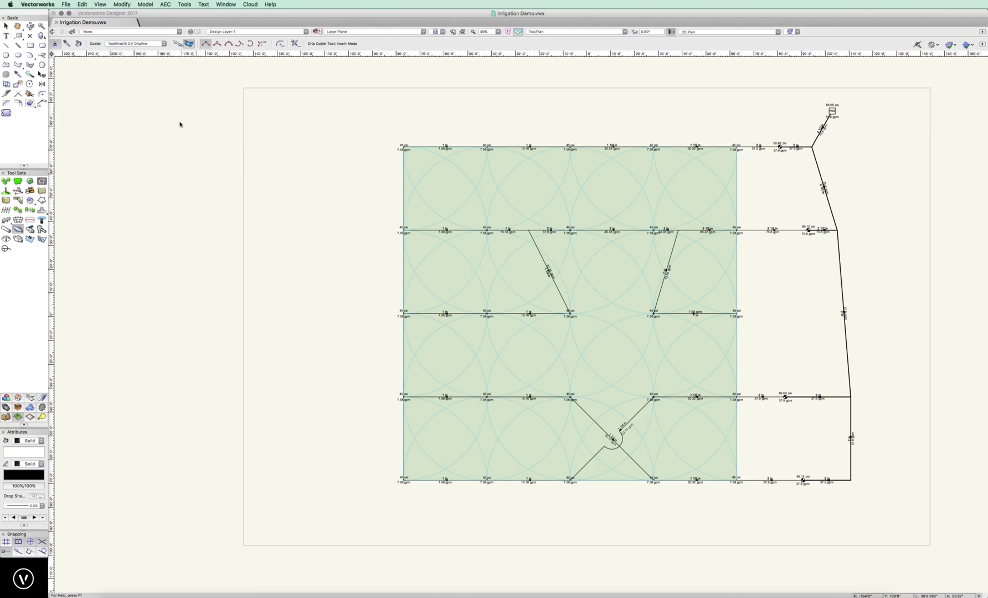
Draw a closed ten-sided stepped drip area with one slanted edge, beyond the page's upper-left corner.
{"action": "left_click", "coordinate": [108, 129]}
{"action": "left_click", "coordinate": [212, 129]}
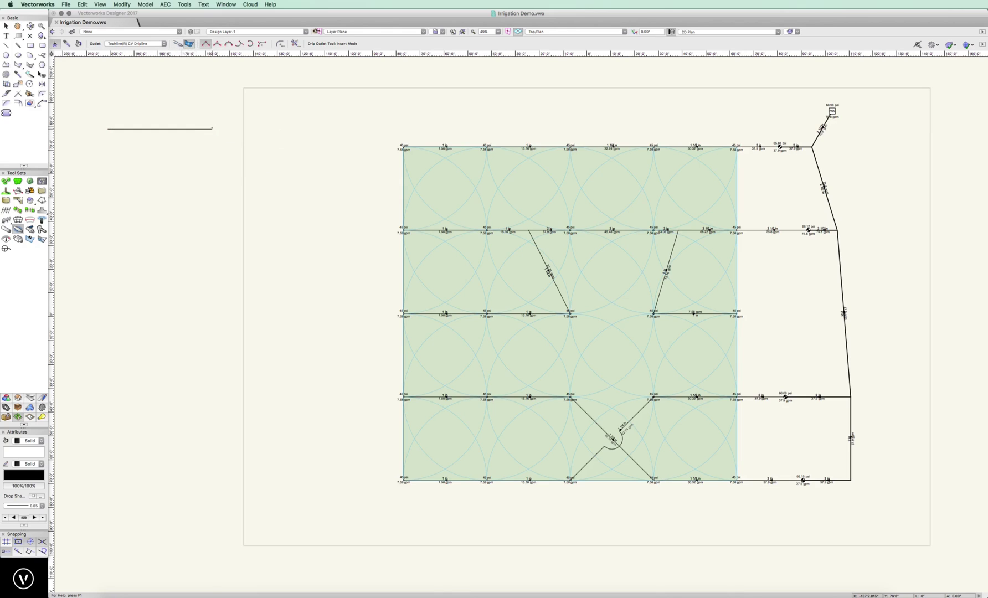
{"action": "left_click", "coordinate": [212, 161]}
{"action": "left_click", "coordinate": [294, 160]}
{"action": "left_click", "coordinate": [294, 206]}
{"action": "left_click", "coordinate": [224, 206]}
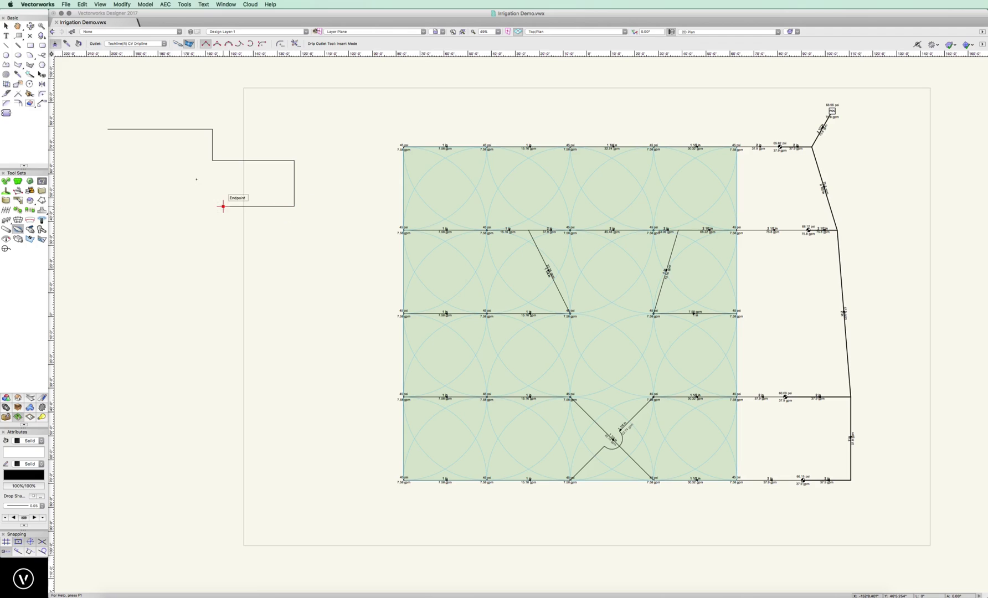
{"action": "left_click", "coordinate": [191, 174]}
{"action": "left_click", "coordinate": [152, 174]}
{"action": "left_click", "coordinate": [152, 201]}
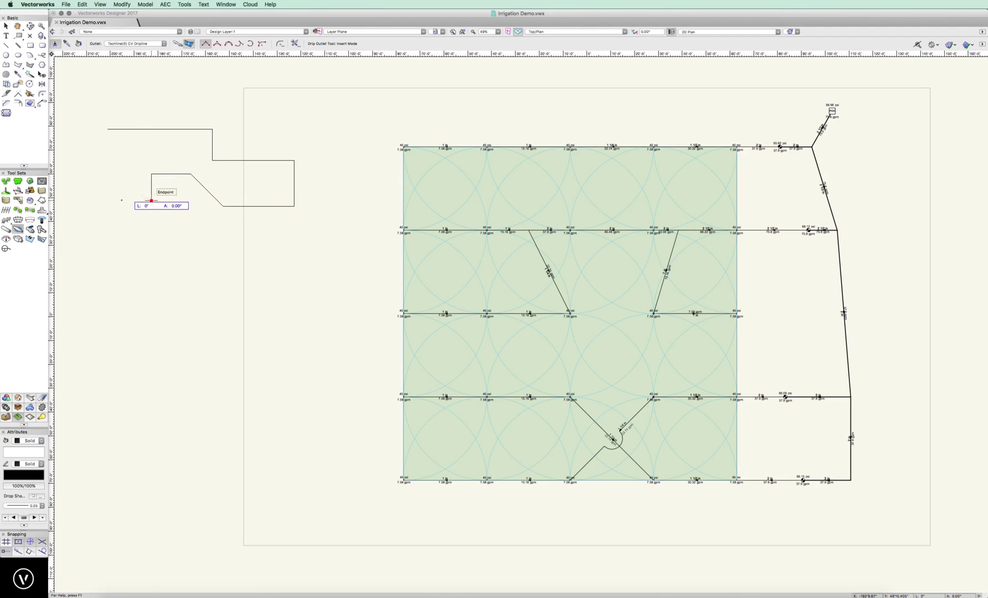
{"action": "left_click", "coordinate": [102, 201]}
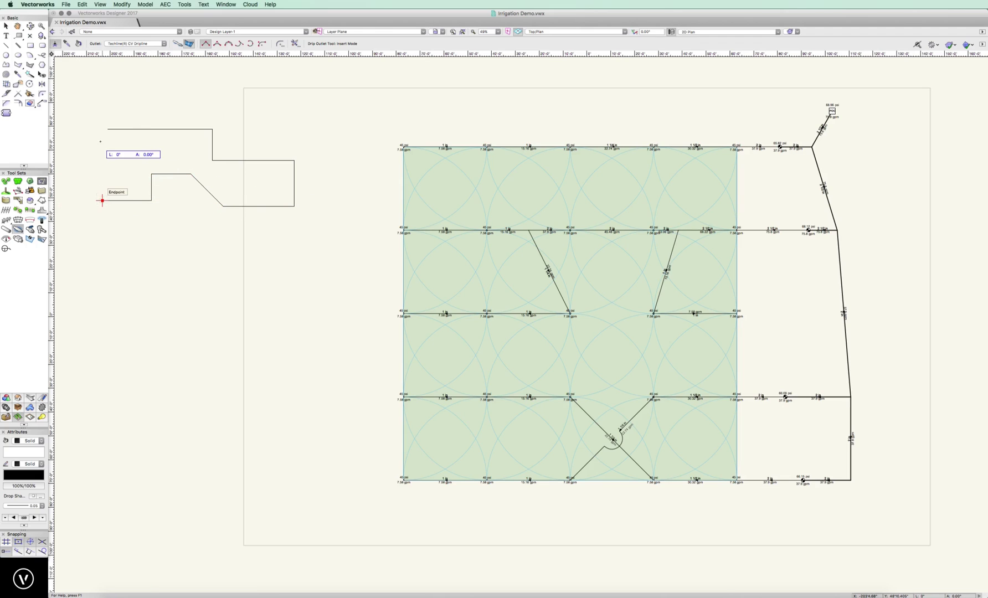
{"action": "left_click", "coordinate": [102, 129]}
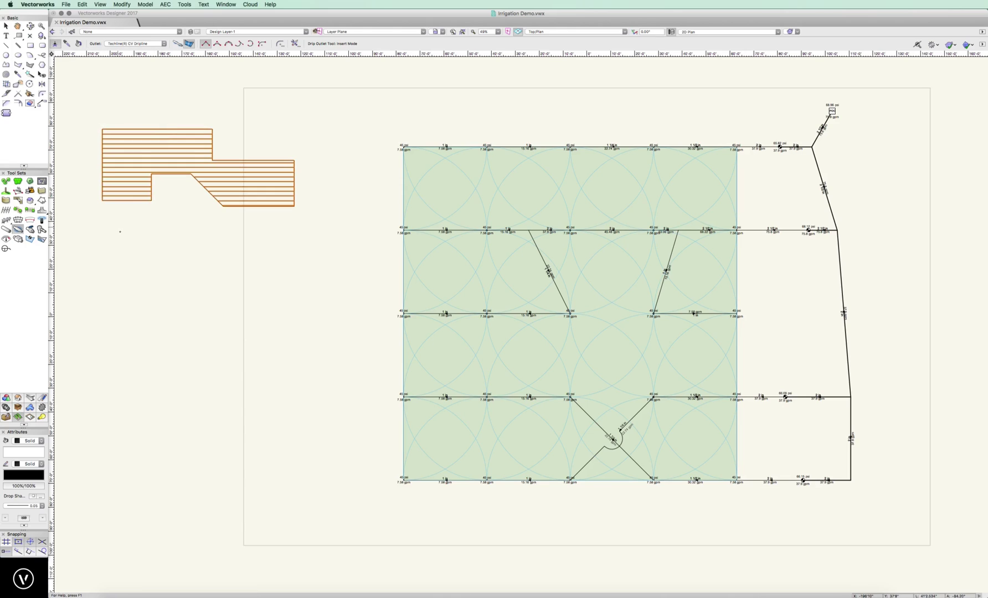
Show the drip area's object information and place it clear of the drip area.
{"action": "middle_click_drag", "start_coordinate": [120, 232], "coordinate": [187, 280]}
{"action": "scroll", "coordinate": [187, 280], "scroll_direction": "down", "scroll_amount": 1}
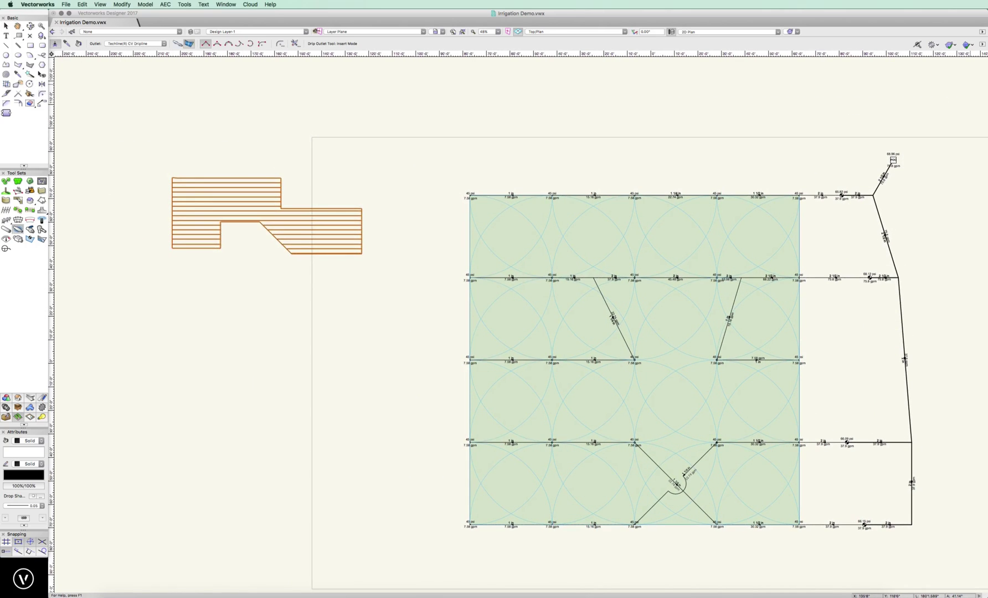
{"action": "key", "text": "super+i"}
{"action": "left_click_drag", "start_coordinate": [573, 143], "coordinate": [441, 143]}
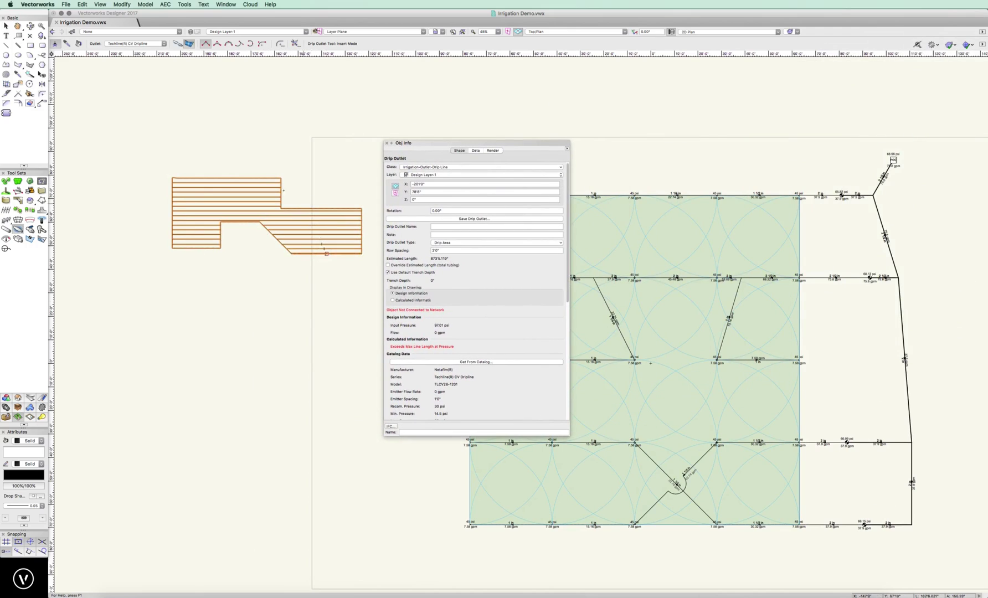
Try a row spacing of 4'0" for the drip area and set it back to 2'0".
{"action": "left_click", "coordinate": [438, 252]}
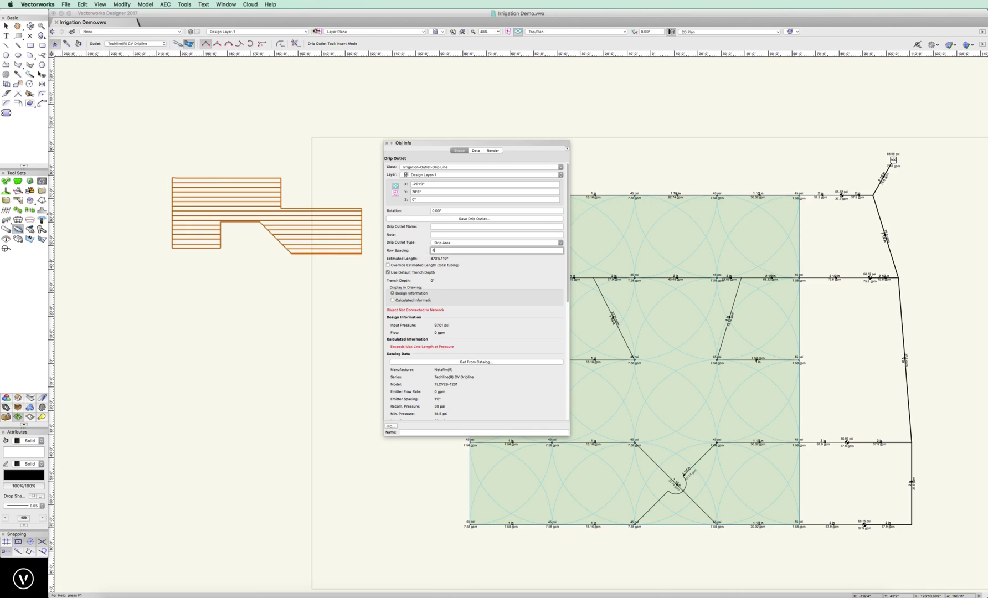
{"action": "type", "text": "4"}
{"action": "key", "text": "Return"}
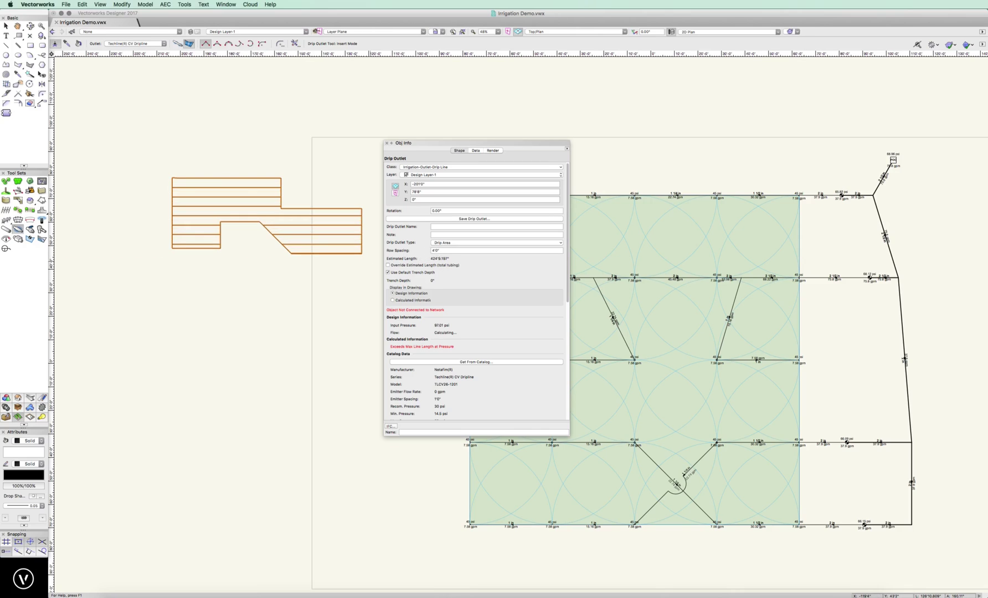
{"action": "left_click", "coordinate": [430, 253]}
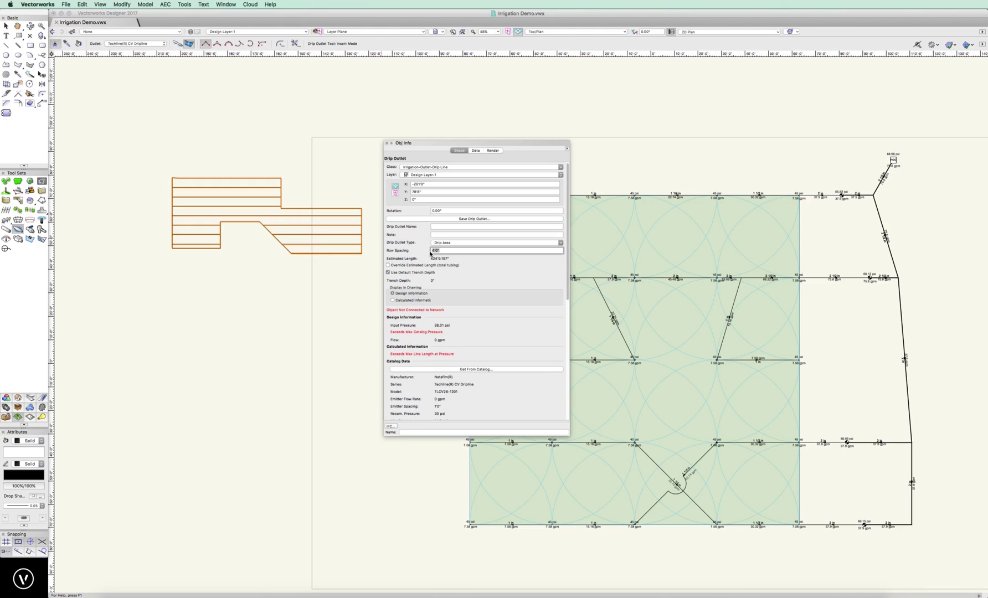
{"action": "type", "text": "2"}
{"action": "key", "text": "Return"}
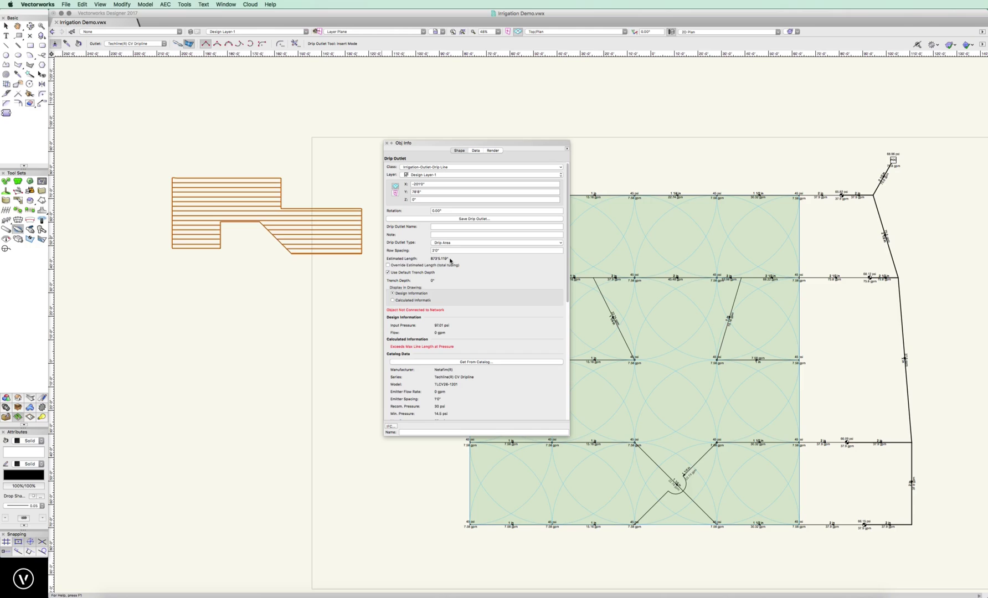
Turn on the drip area's estimated length override and turn it off again.
{"action": "left_click", "coordinate": [388, 265]}
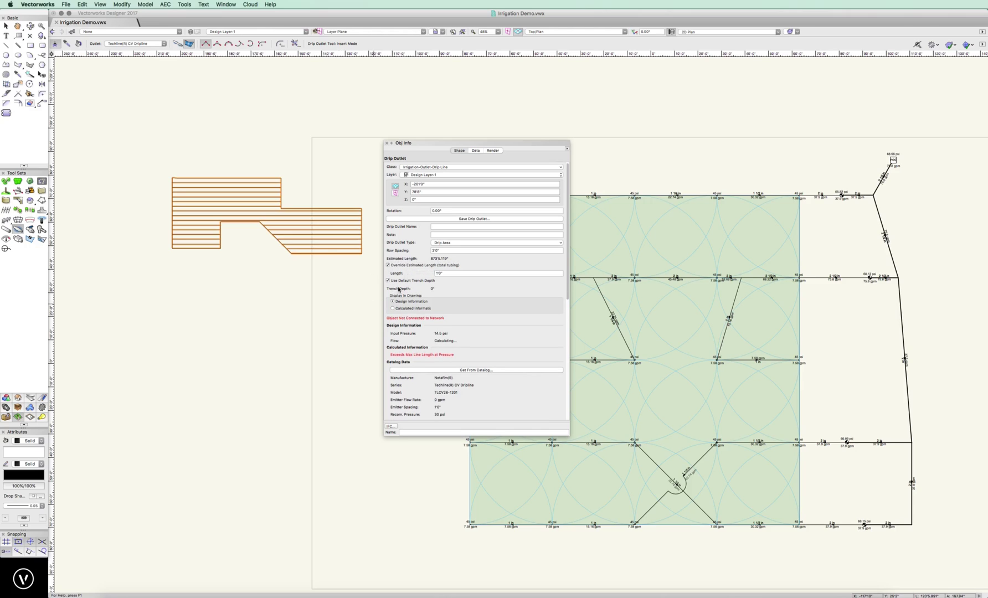
{"action": "left_click", "coordinate": [388, 265]}
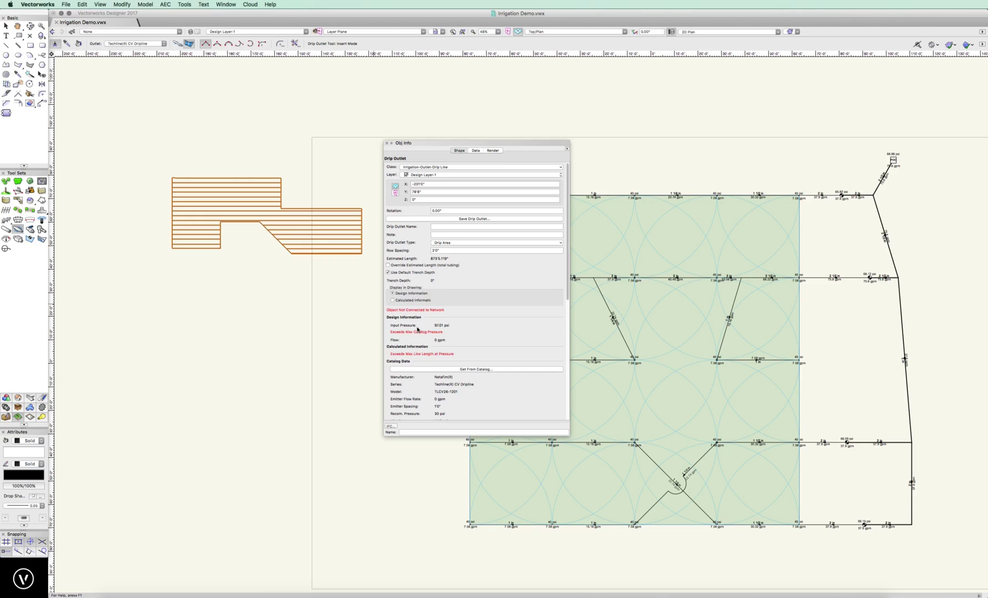
Assign catalog model TLCV9-2410 with 24 in emitter spacing from the Netafim(R) Techline(R) CV Dripline series to the drip area.
{"action": "scroll", "coordinate": [417, 329], "scroll_direction": "down", "scroll_amount": 3}
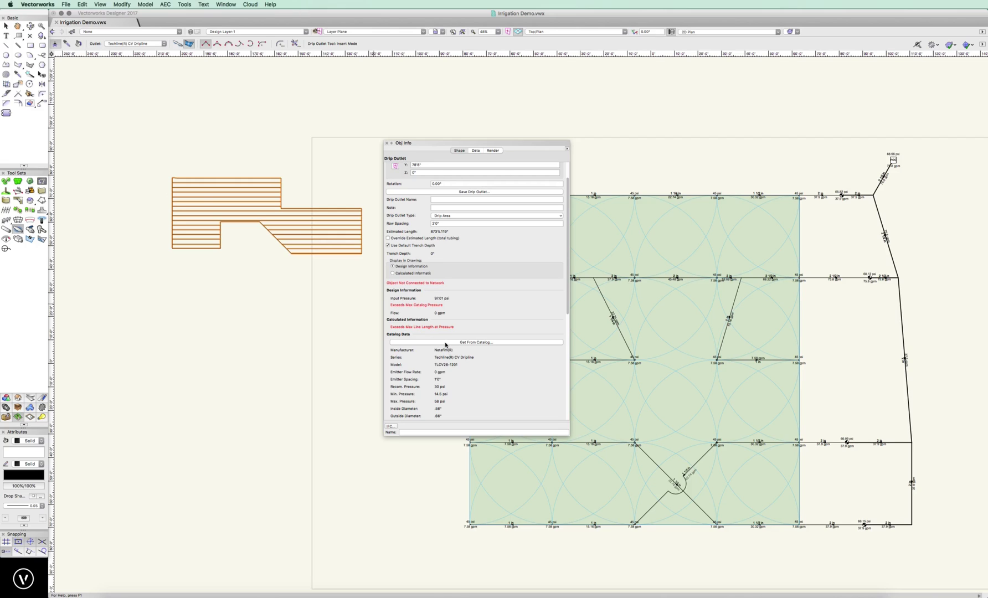
{"action": "left_click", "coordinate": [446, 342]}
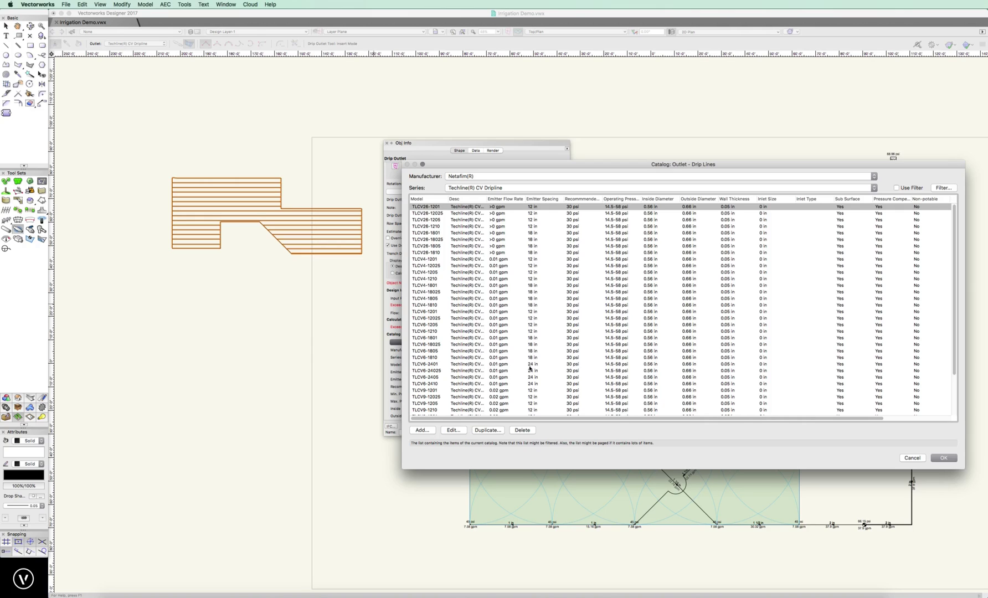
{"action": "scroll", "coordinate": [530, 372], "scroll_direction": "down", "scroll_amount": 4}
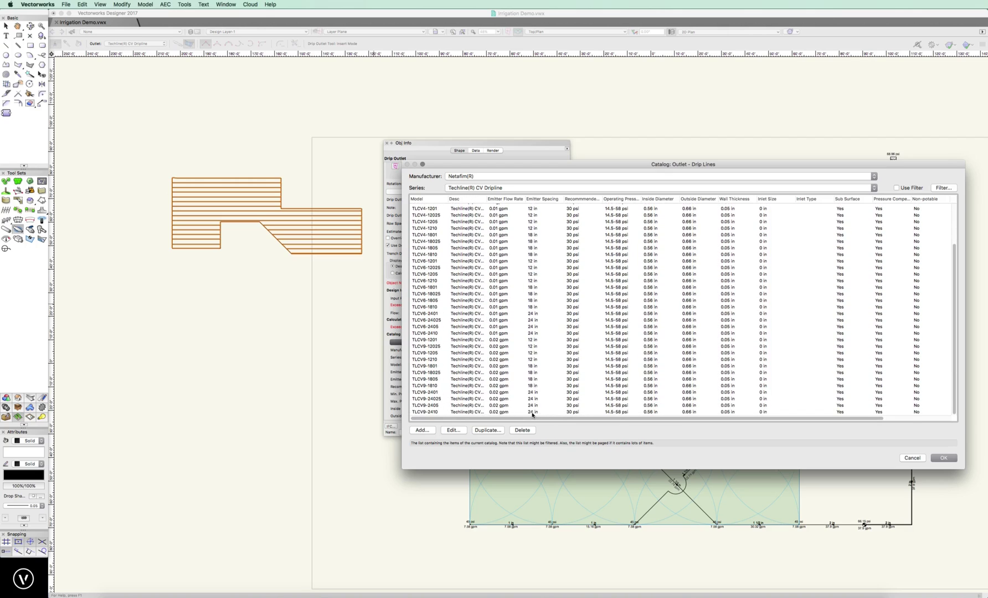
{"action": "left_click", "coordinate": [532, 413]}
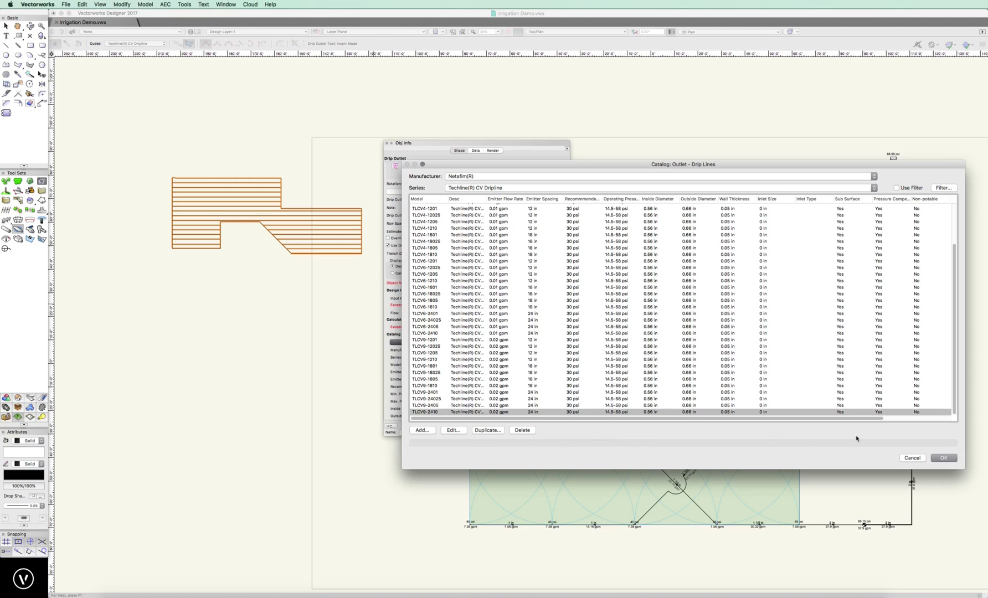
{"action": "left_click", "coordinate": [943, 458]}
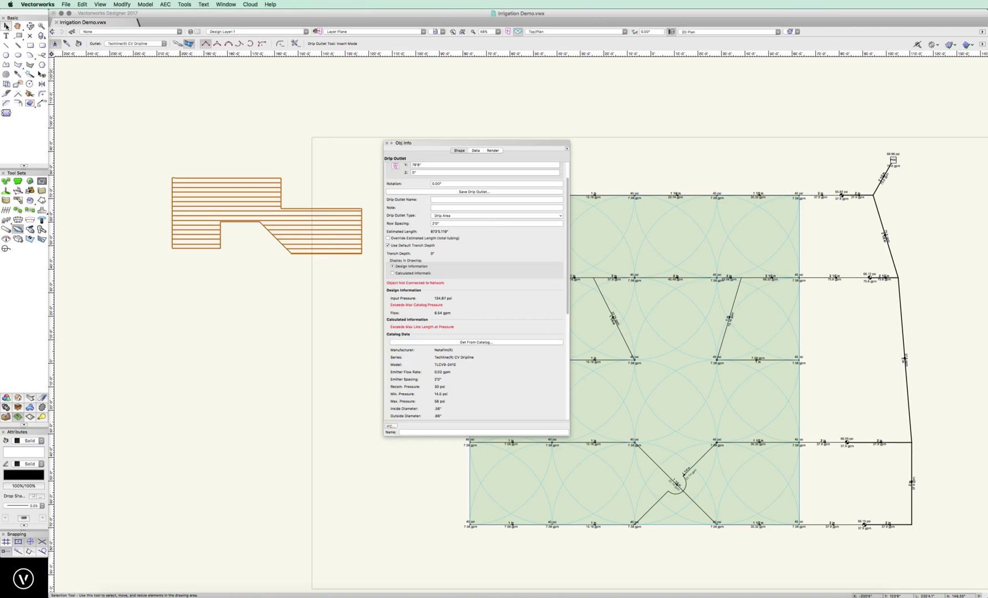
Select the drip area and move its connection point horizontally outward, beyond the area's upper-left corner.
{"action": "left_click", "coordinate": [6, 25]}
{"action": "left_click", "coordinate": [169, 281]}
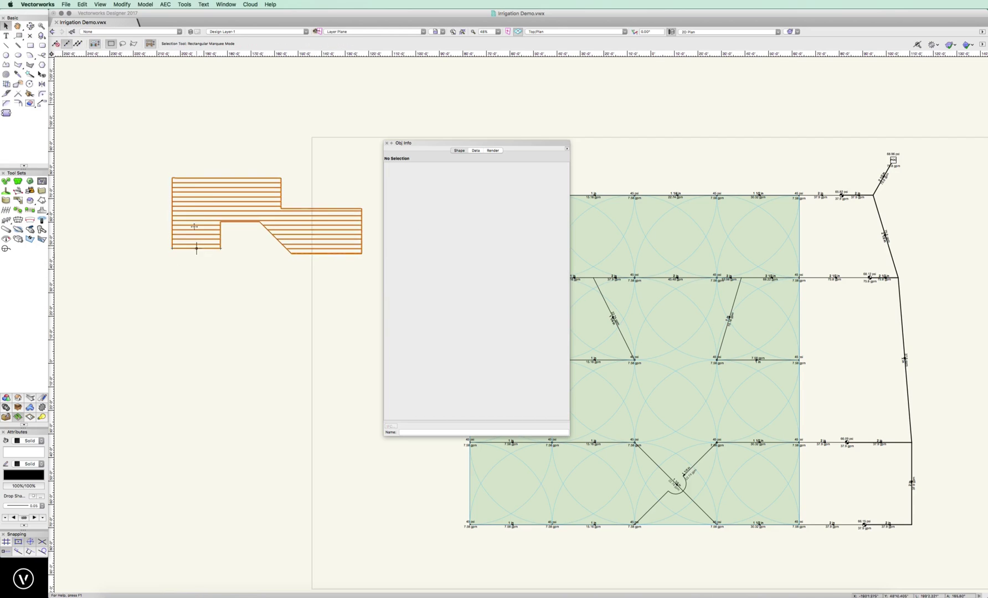
{"action": "left_click", "coordinate": [197, 199]}
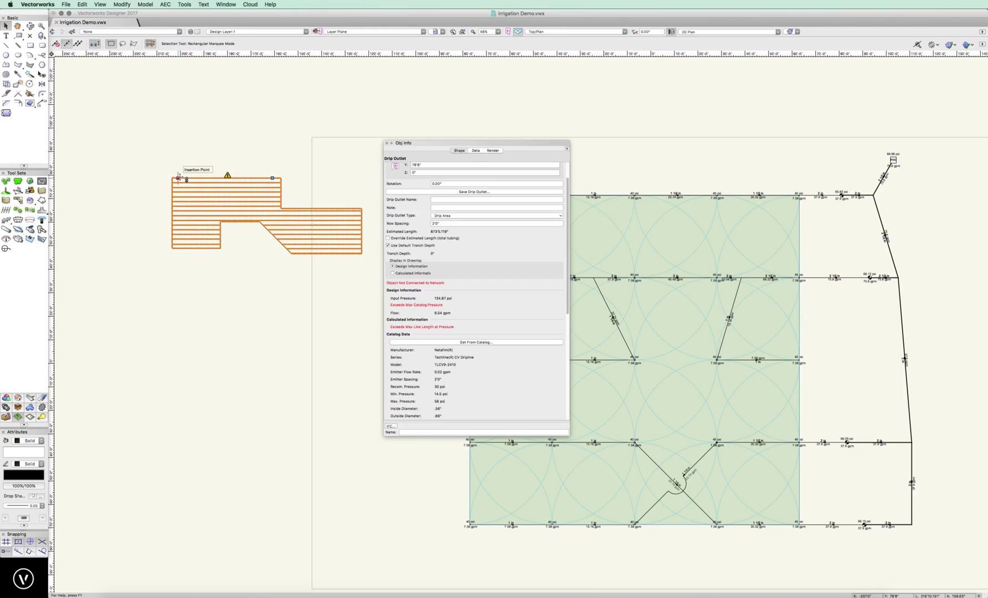
{"action": "left_click_drag", "start_coordinate": [177, 178], "coordinate": [129, 178]}
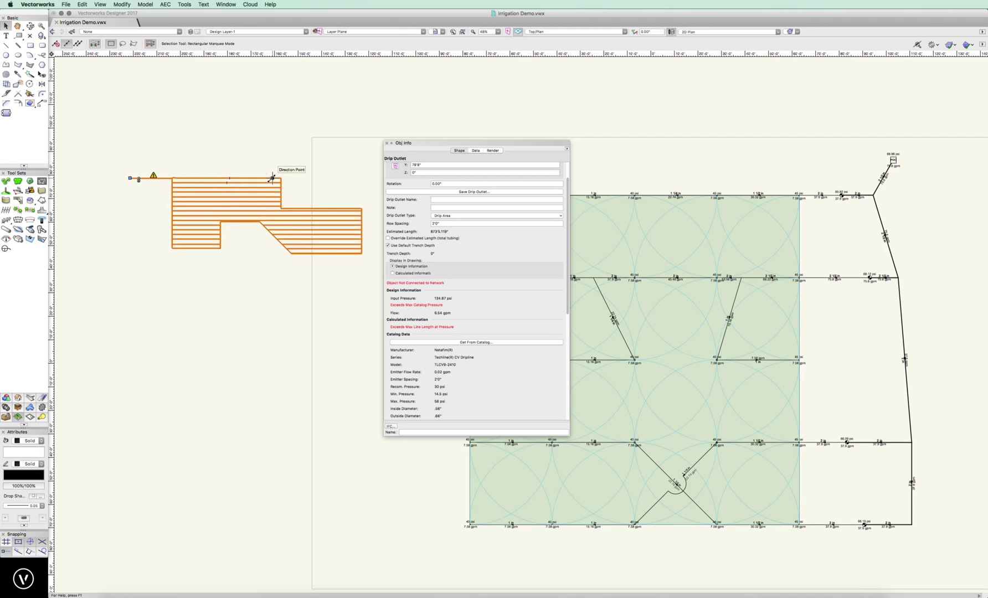
Turn the drip rows vertical with the direction point and return them to horizontal.
{"action": "mouse_move", "coordinate": [272, 177]}
{"action": "left_mouse_down"}
{"action": "mouse_move", "coordinate": [277, 200]}
{"action": "mouse_move", "coordinate": [219, 223]}
{"action": "mouse_move", "coordinate": [199, 244]}
{"action": "mouse_move", "coordinate": [221, 248]}
{"action": "mouse_move", "coordinate": [172, 257]}
{"action": "left_mouse_up"}
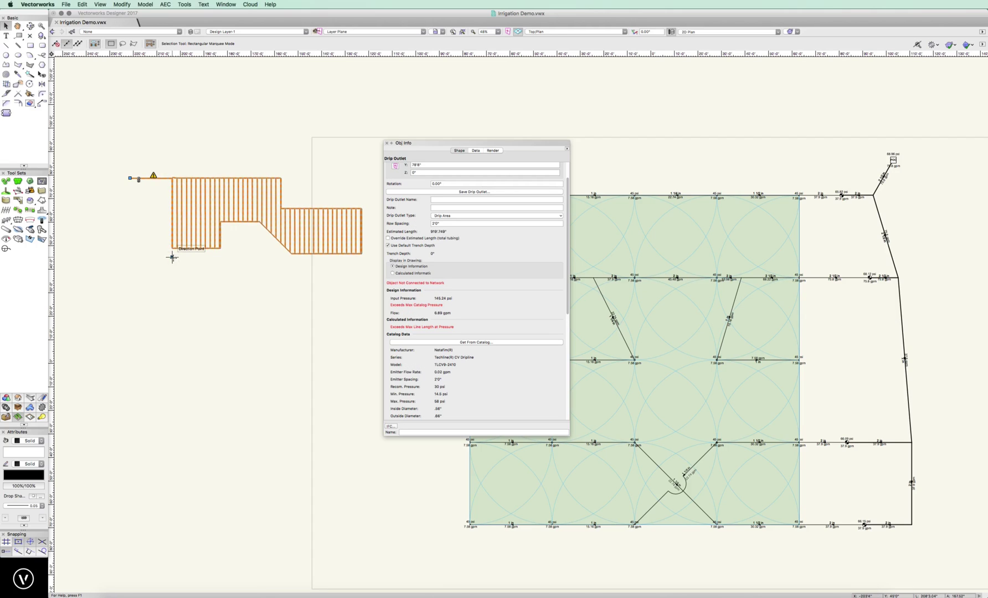
{"action": "left_click_drag", "start_coordinate": [172, 257], "coordinate": [281, 178]}
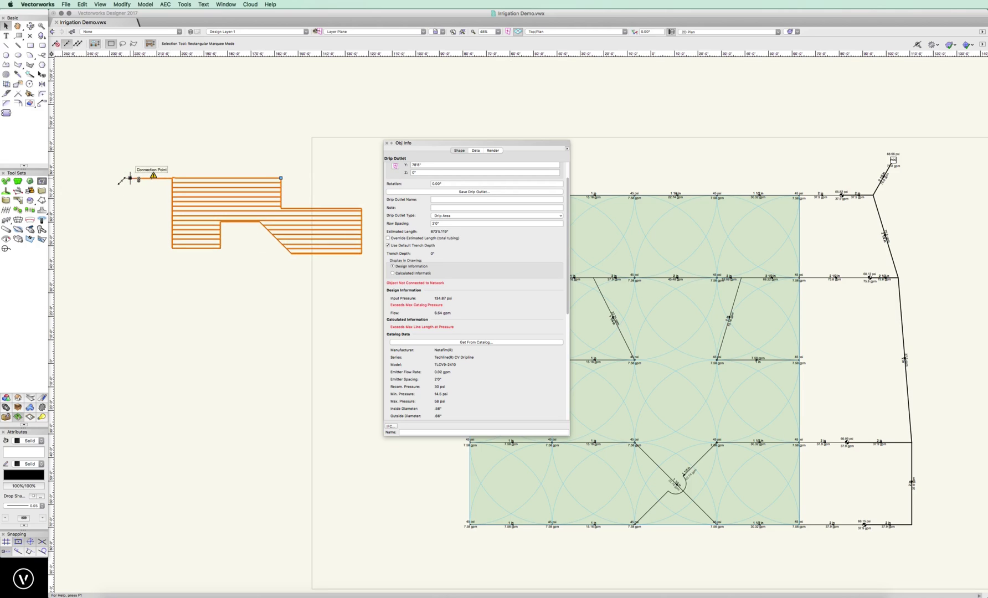
Move the object information palette below the drip area, clear of the irrigation network.
{"action": "mouse_move", "coordinate": [422, 143]}
{"action": "left_mouse_down"}
{"action": "mouse_move", "coordinate": [233, 312]}
{"action": "mouse_move", "coordinate": [200, 323]}
{"action": "left_mouse_up"}
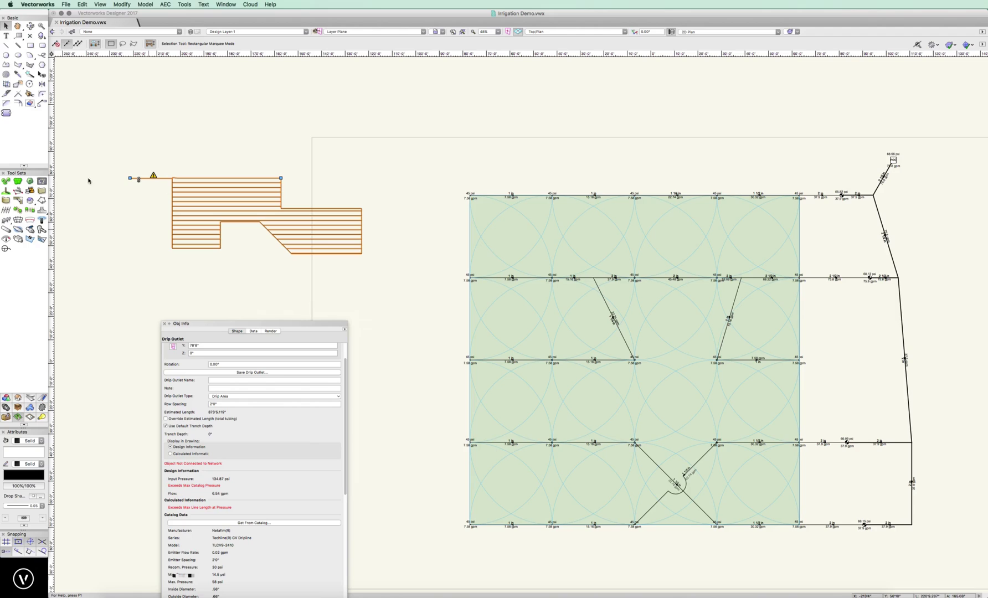
{"action": "left_click", "coordinate": [8, 232]}
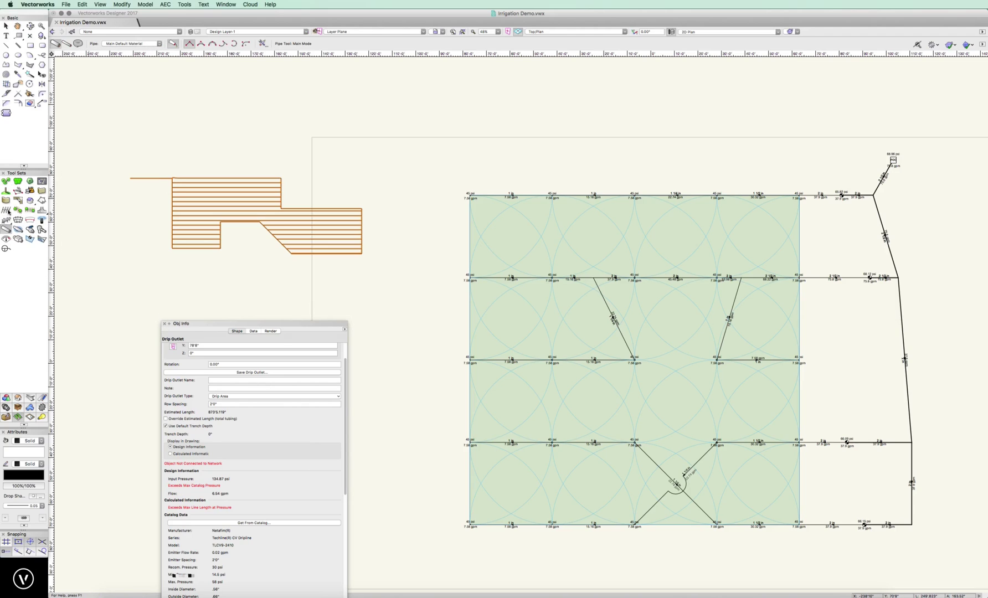
{"action": "left_click", "coordinate": [130, 178]}
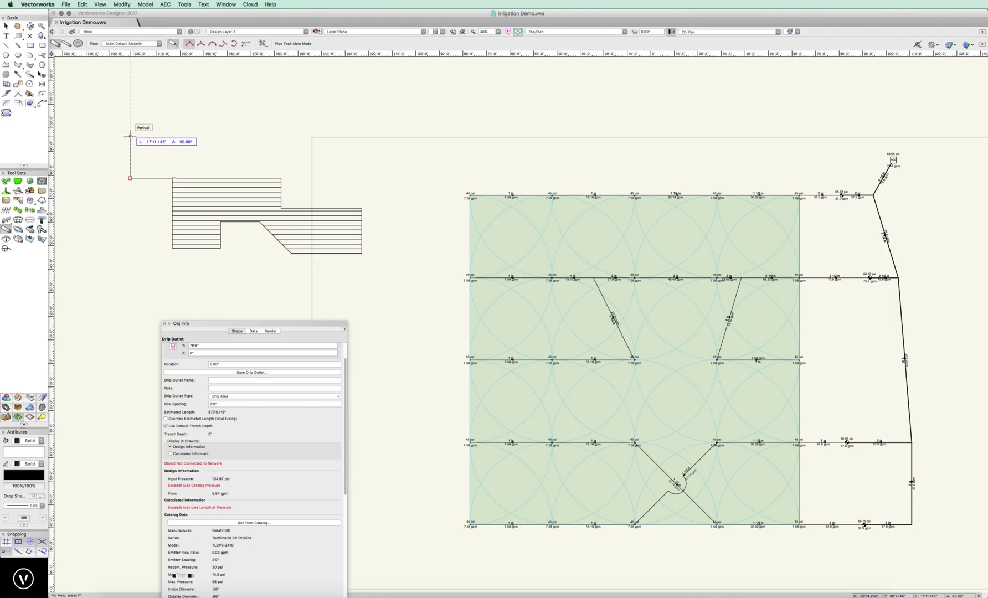
{"action": "key", "text": "Escape"}
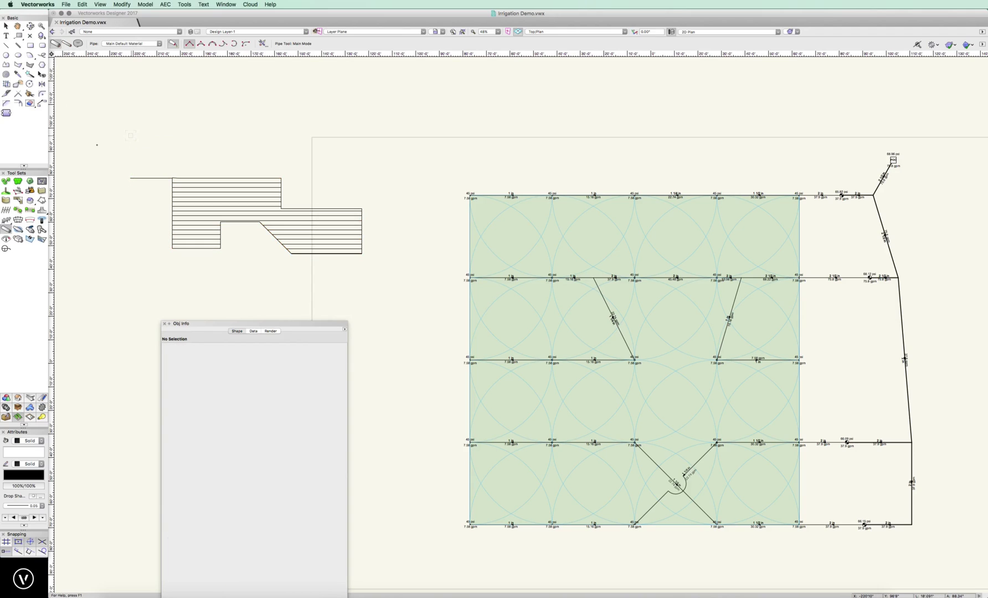
Place a valve from the Hunter Drip Control Zone Kits series on the drip area's connection point.
{"action": "left_click", "coordinate": [30, 229]}
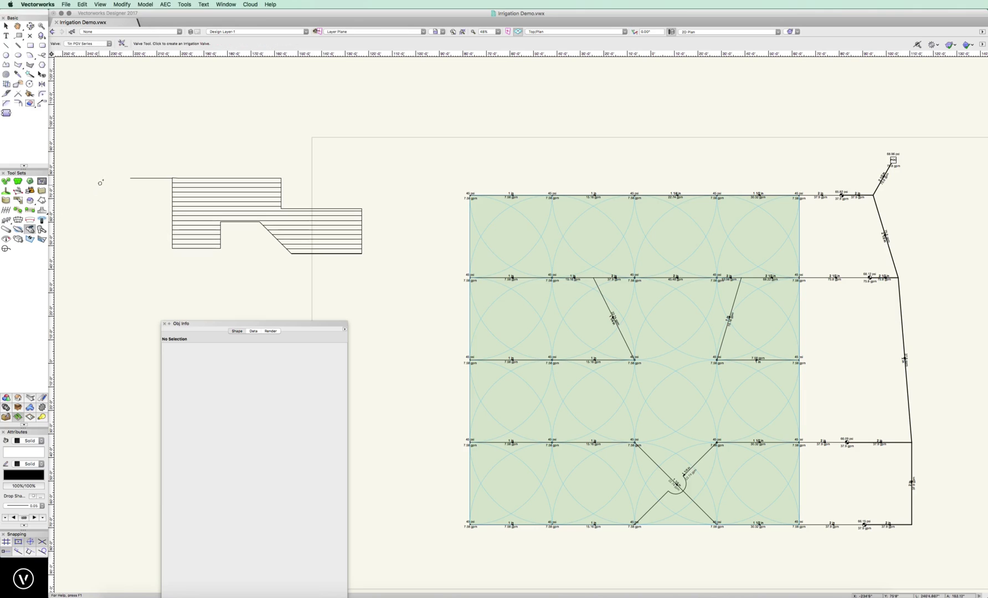
{"action": "left_click", "coordinate": [86, 43]}
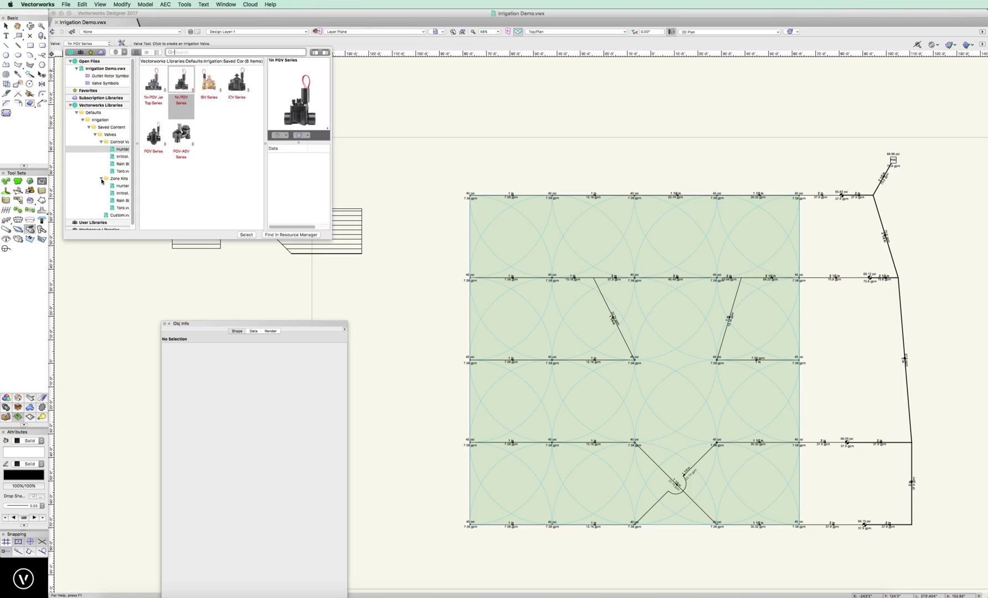
{"action": "left_click", "coordinate": [122, 187]}
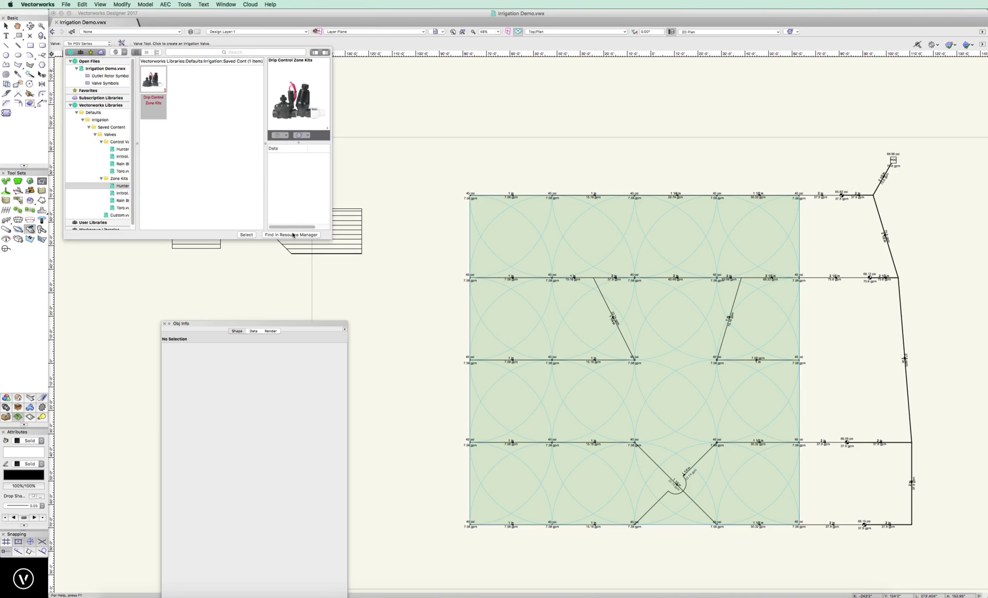
{"action": "left_click", "coordinate": [247, 235]}
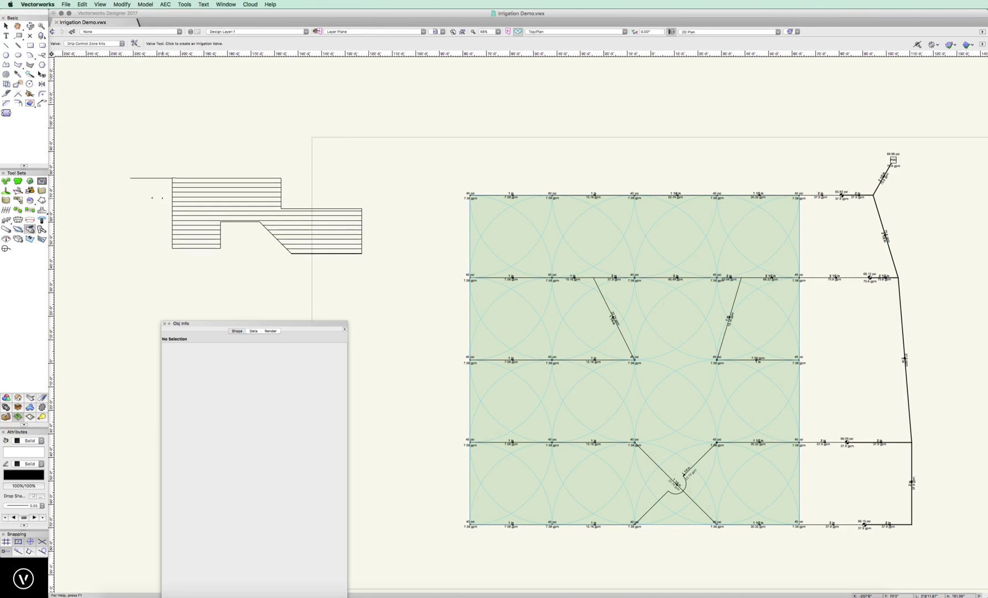
{"action": "left_click", "coordinate": [130, 178]}
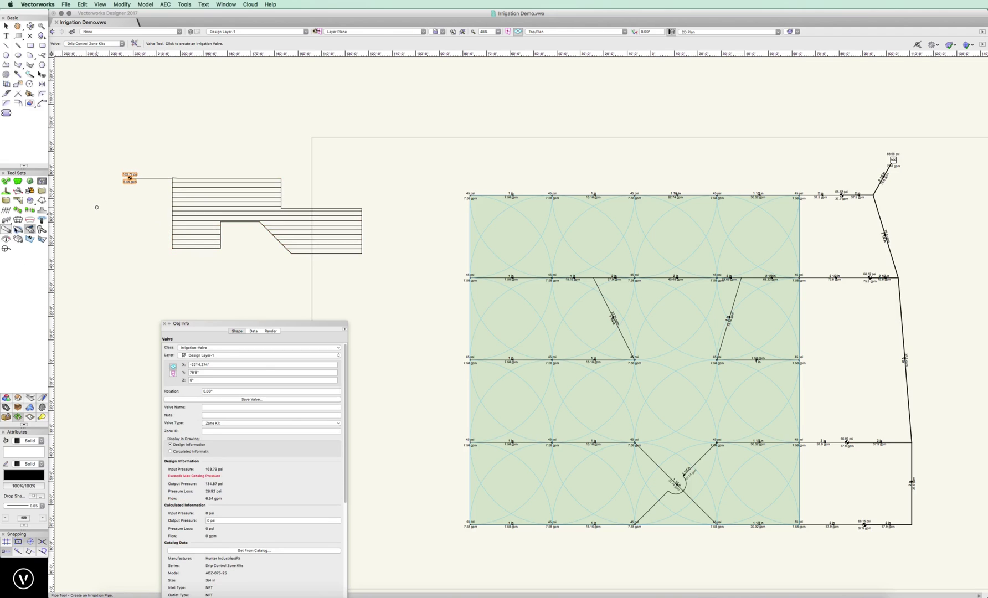
Draw an L-shaped main pipe about 20'2" long from the valve, outward and then upward, and place point of connection POC - Custom 1 at its end.
{"action": "scroll", "coordinate": [119, 187], "scroll_direction": "up", "scroll_amount": 5}
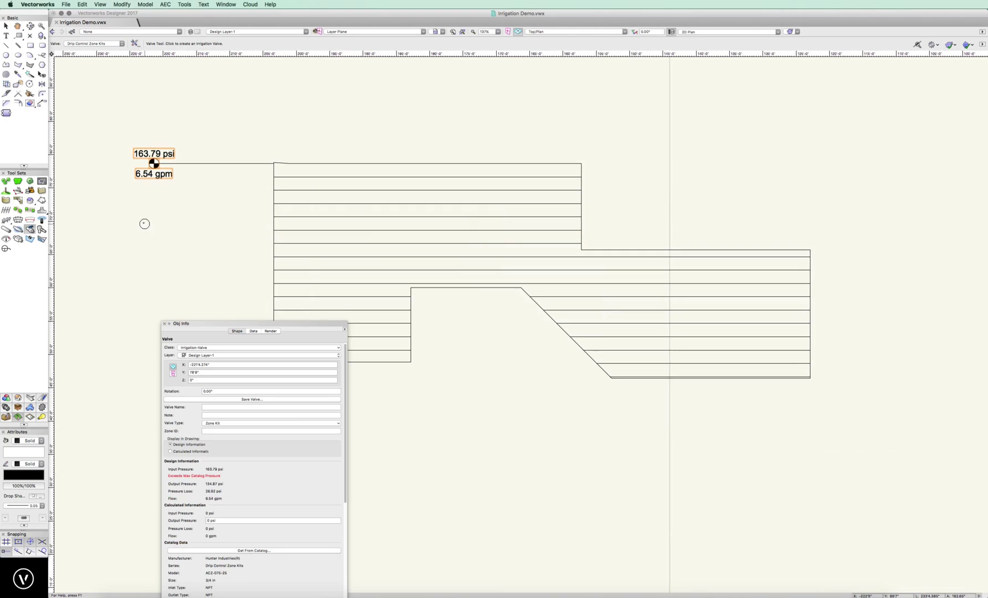
{"action": "middle_click_drag", "start_coordinate": [138, 230], "coordinate": [247, 240]}
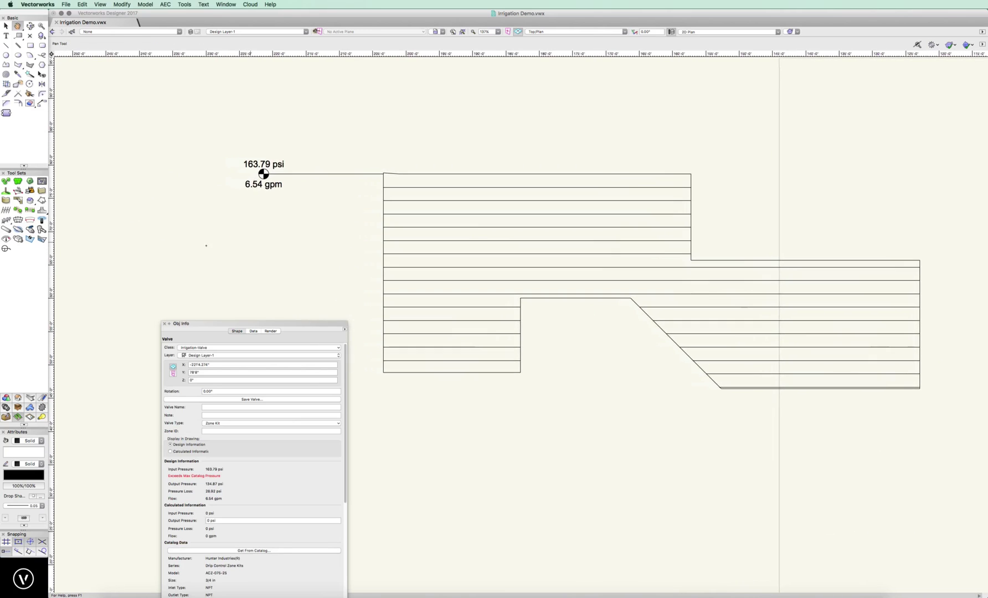
{"action": "left_click", "coordinate": [8, 228]}
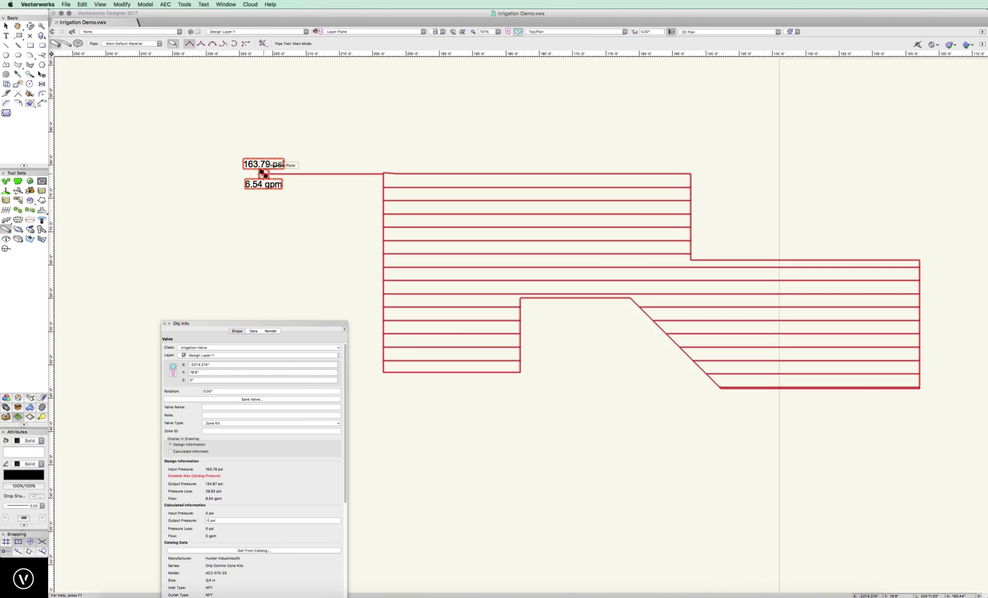
{"action": "left_click", "coordinate": [264, 174]}
{"action": "left_click", "coordinate": [189, 174]}
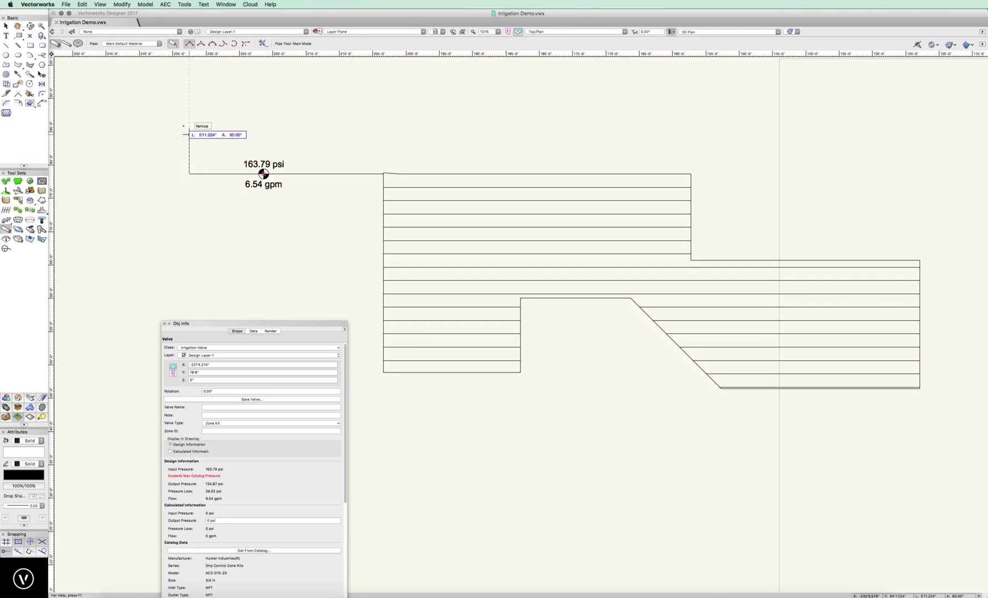
{"action": "double_click", "coordinate": [190, 114]}
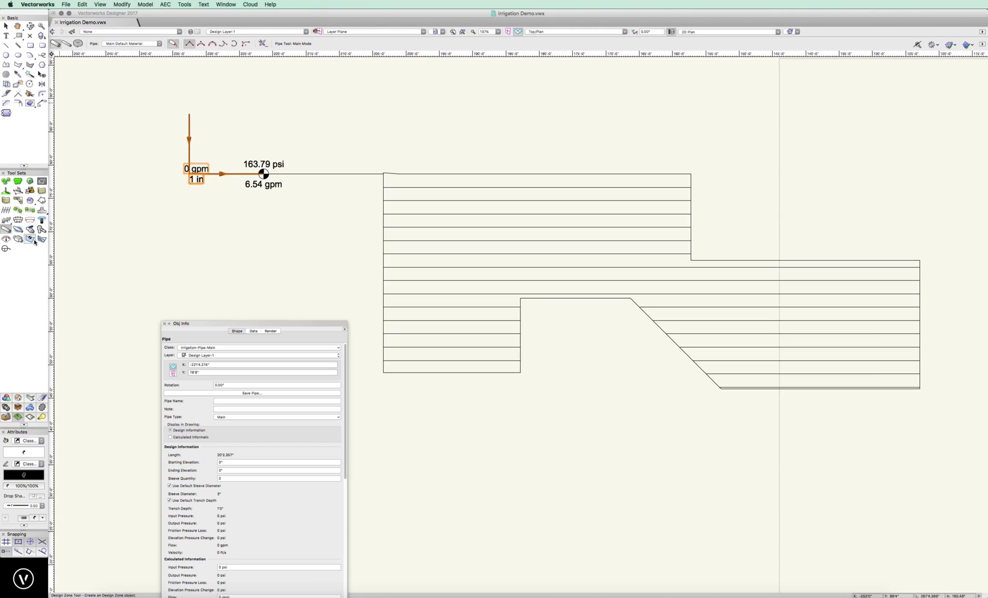
{"action": "left_click", "coordinate": [42, 229]}
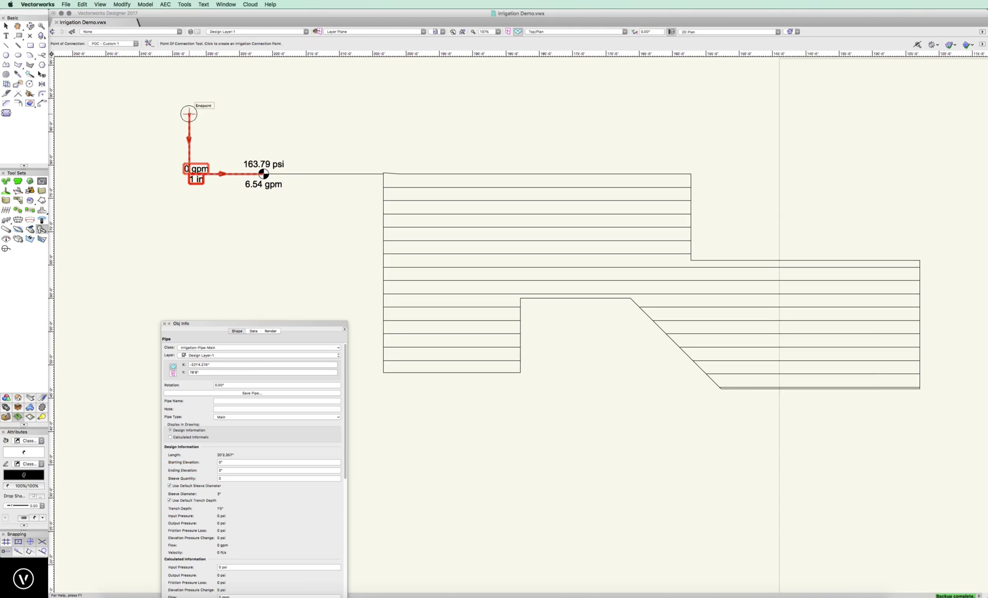
{"action": "left_click", "coordinate": [189, 113]}
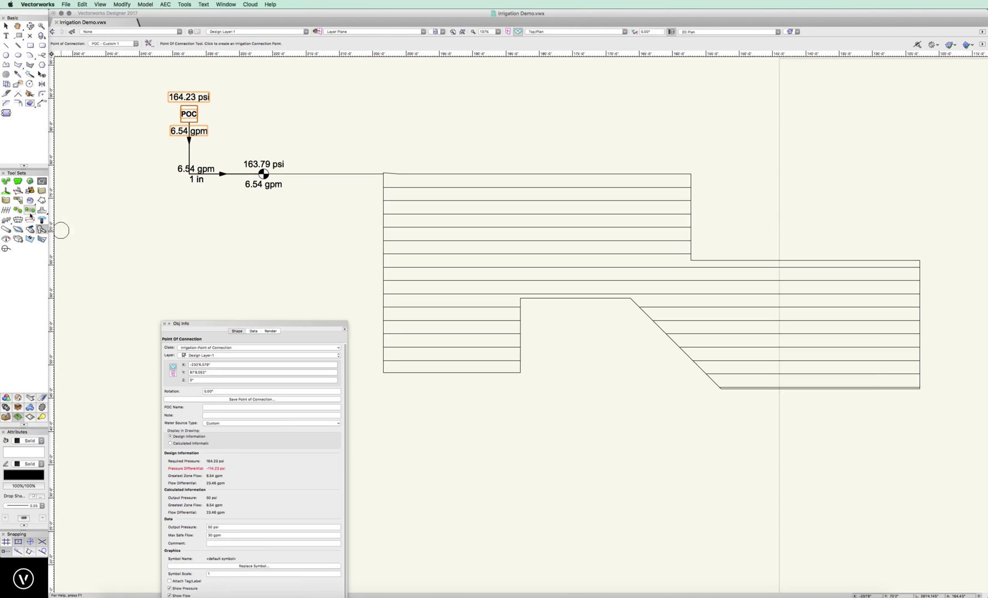
Reshape the drip area by moving the bottom edge of its lower-left leg straight down, lengthening the leg.
{"action": "key", "text": "x"}
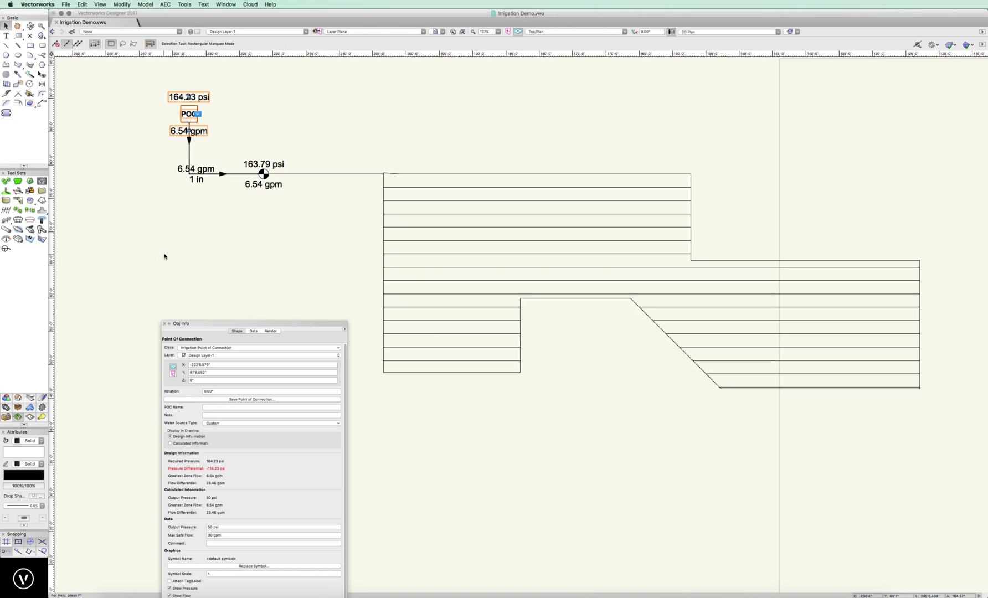
{"action": "left_click", "coordinate": [435, 372]}
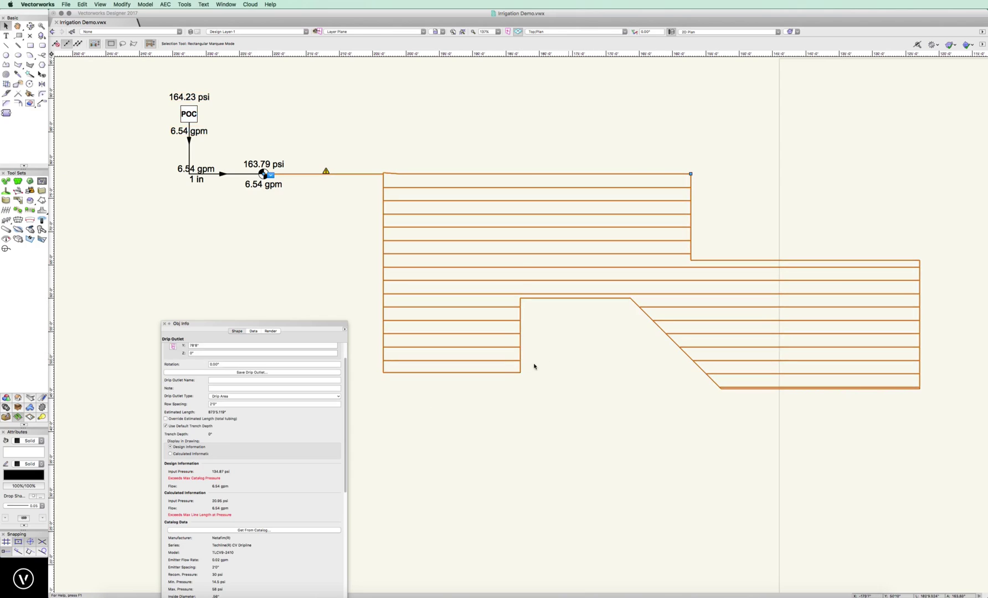
{"action": "key", "text": "shift+r"}
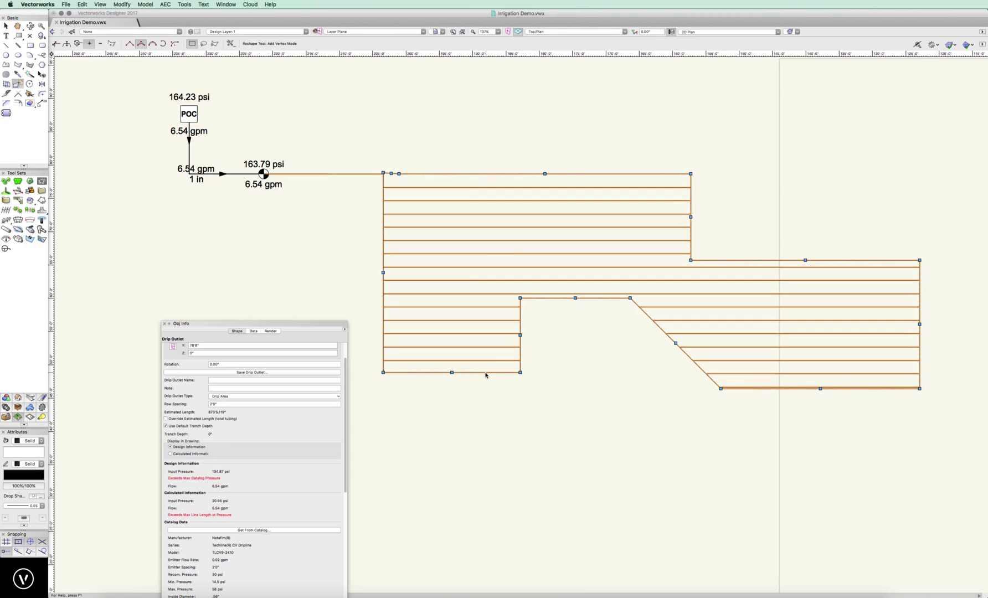
{"action": "left_click", "coordinate": [452, 373]}
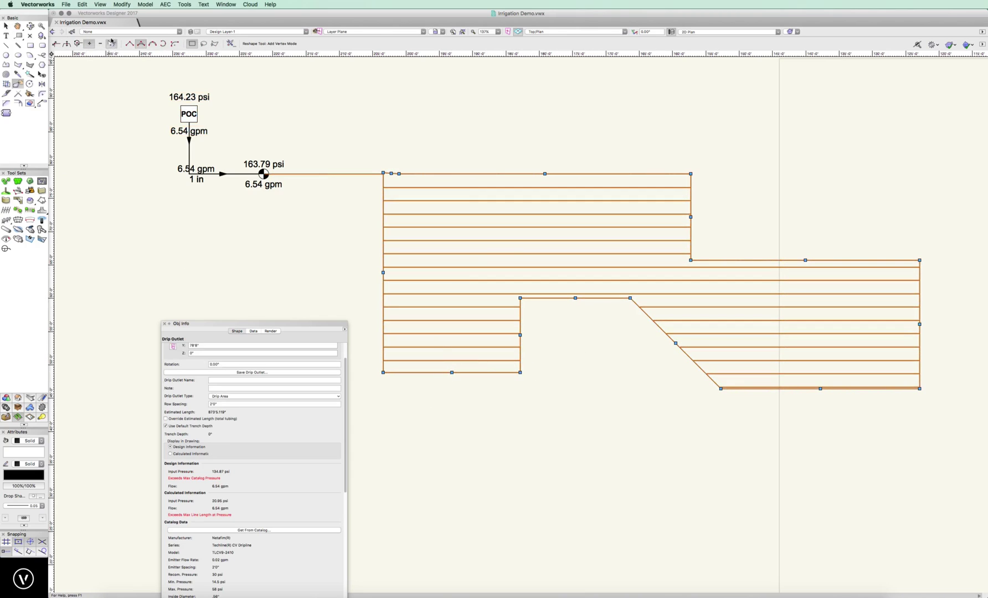
{"action": "left_click", "coordinate": [55, 43]}
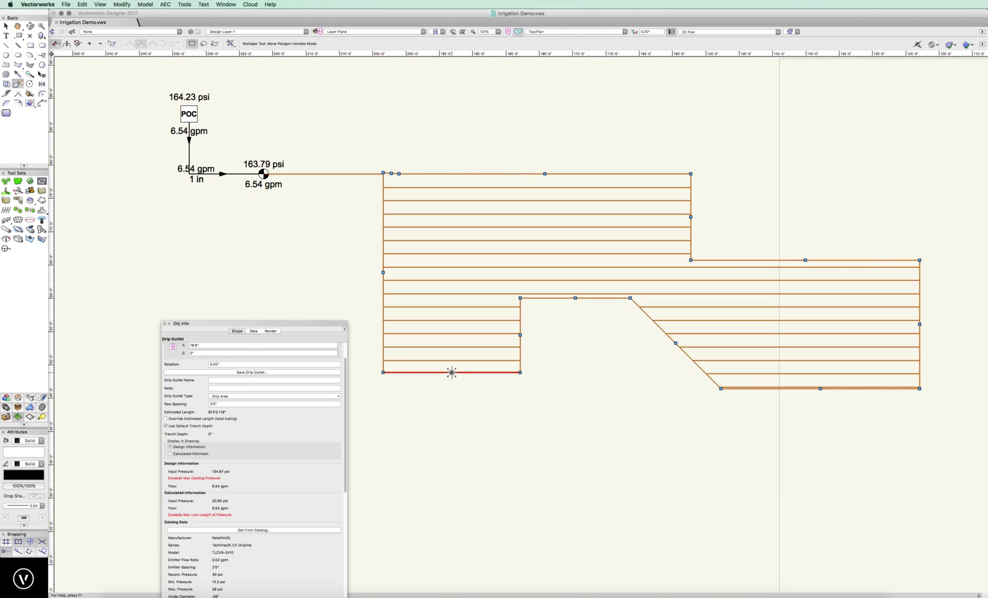
{"action": "left_click_drag", "start_coordinate": [452, 373], "coordinate": [451, 506]}
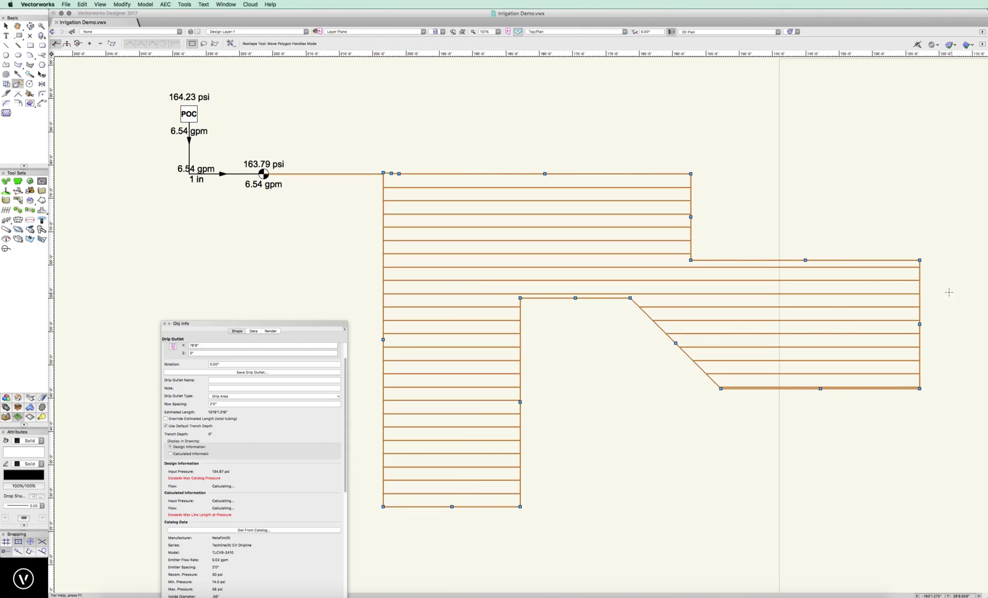
Enlarge the drip area's upper part upward and to the right, and move the object information palette clear of the drawing.
{"action": "left_click_drag", "start_coordinate": [545, 174], "coordinate": [527, 65]}
{"action": "scroll", "coordinate": [295, 266], "scroll_direction": "down", "scroll_amount": 2}
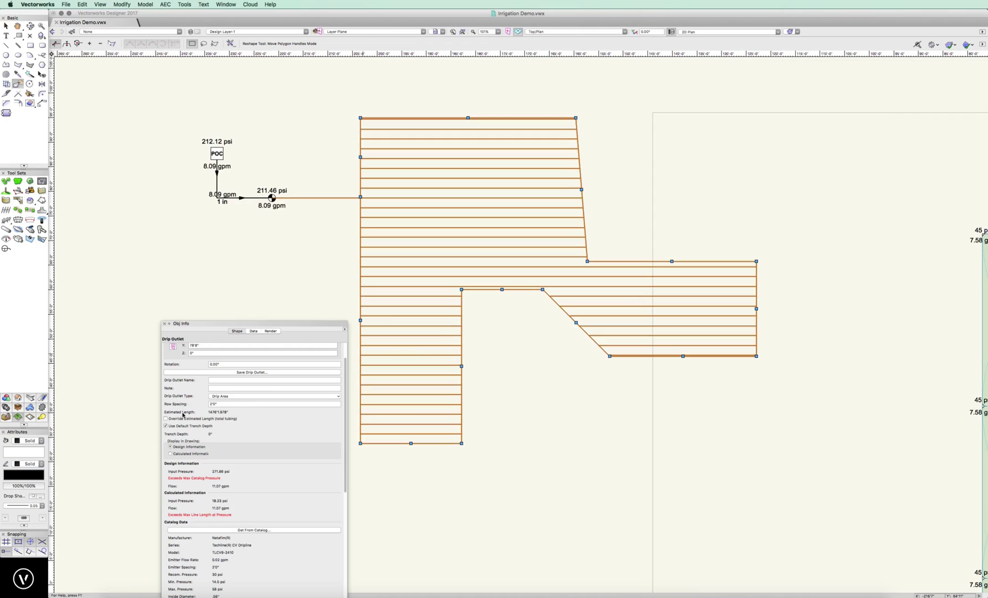
{"action": "left_click_drag", "start_coordinate": [581, 189], "coordinate": [713, 189]}
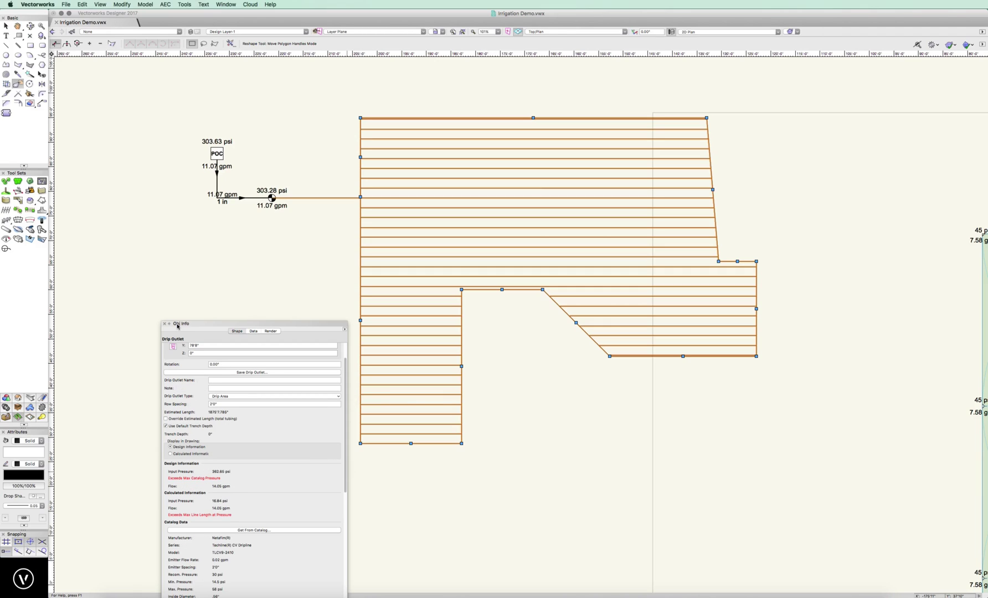
{"action": "left_click_drag", "start_coordinate": [205, 326], "coordinate": [986, 147]}
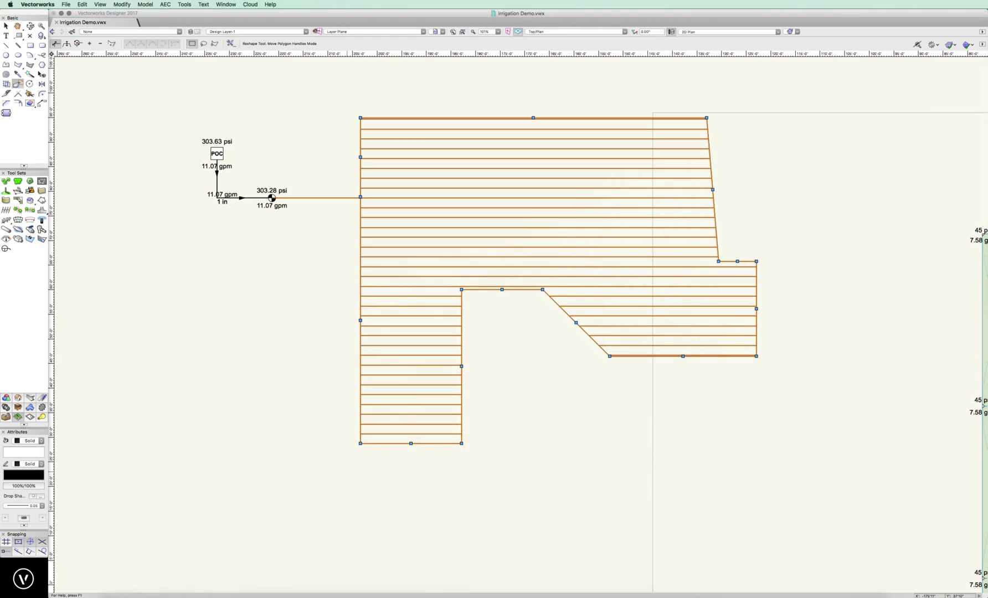